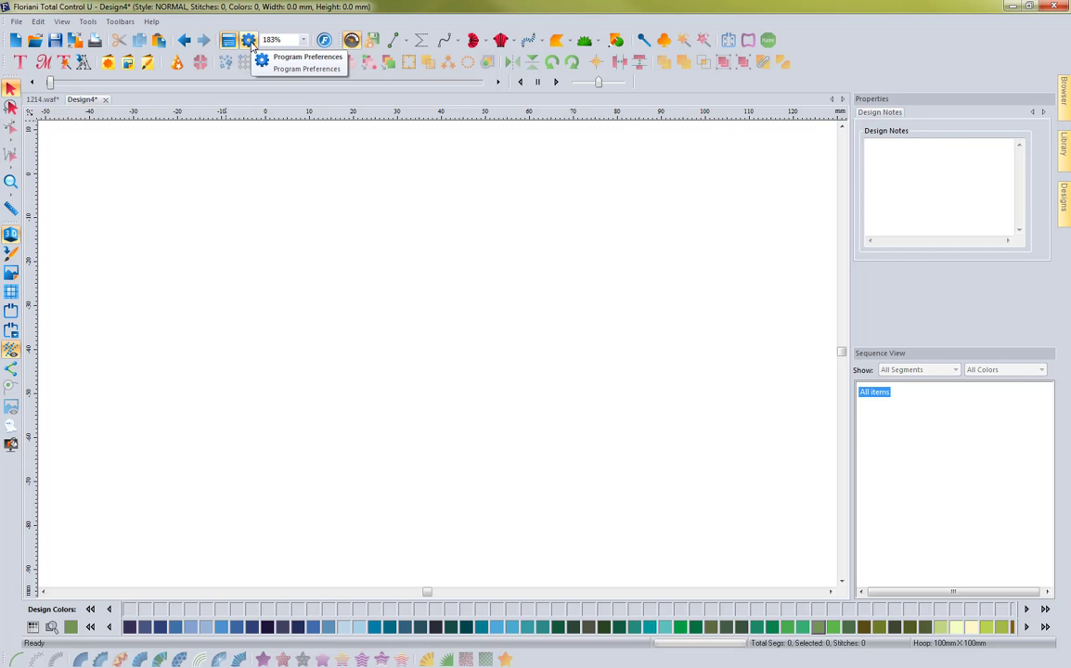
Bring up Preferences on the Fonts tab to list the installed fonts, starting with Academy Bean.
{"action": "left_click", "coordinate": [250, 43]}
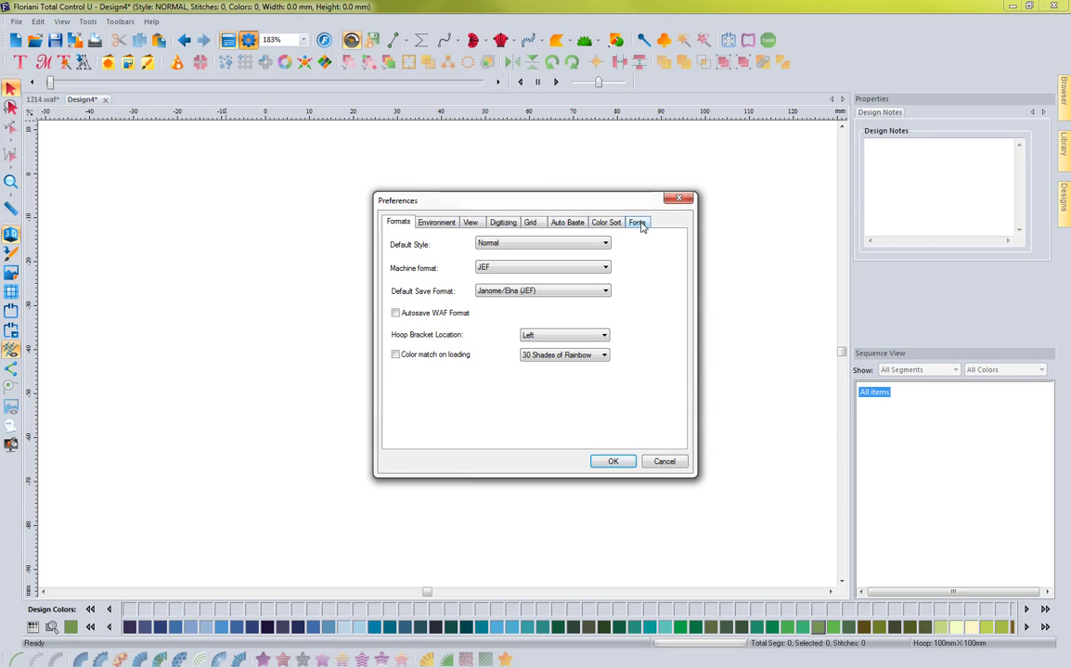
{"action": "left_click", "coordinate": [638, 224]}
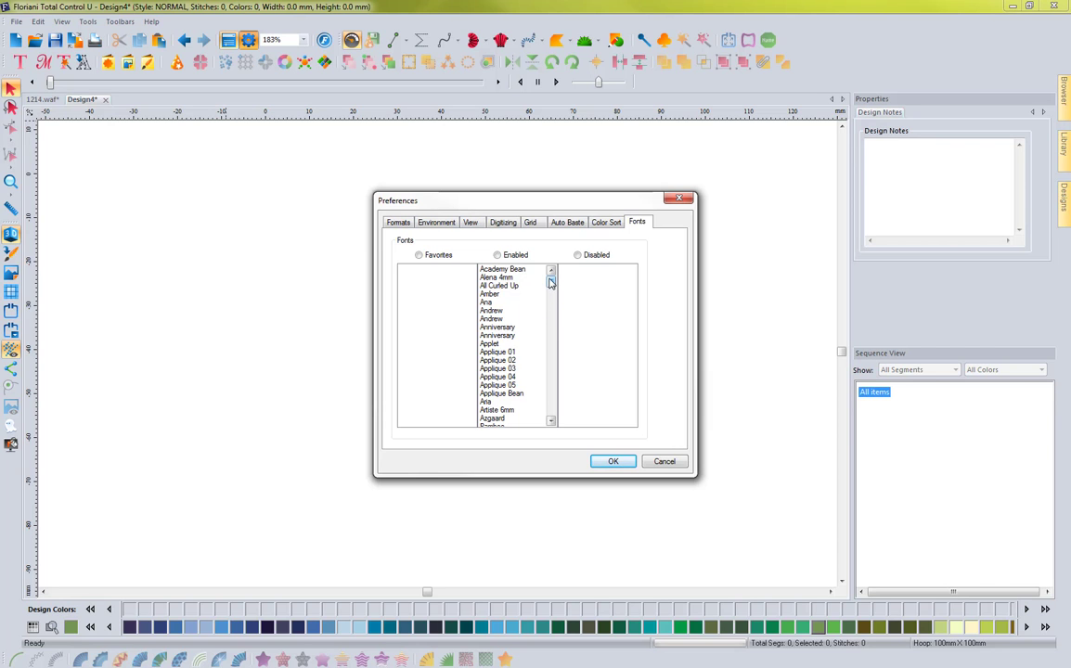
Add Port 4mm and Stir Fry to the favorite fonts.
{"action": "left_click_drag", "start_coordinate": [550, 284], "coordinate": [551, 355]}
{"action": "left_click", "coordinate": [547, 350]}
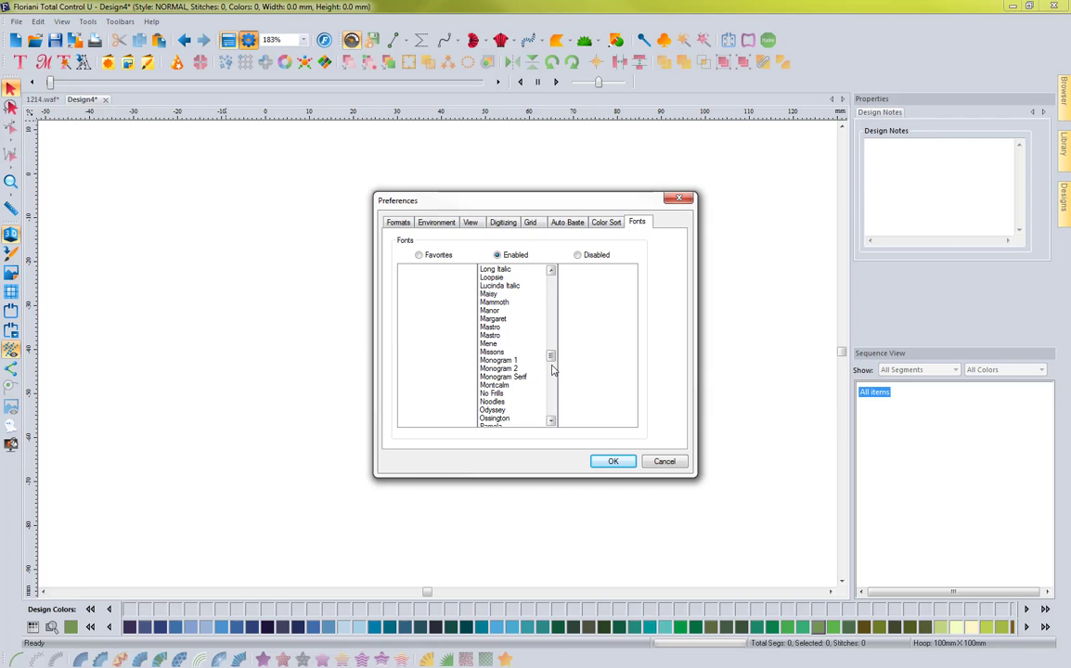
{"action": "left_click_drag", "start_coordinate": [550, 360], "coordinate": [549, 371]}
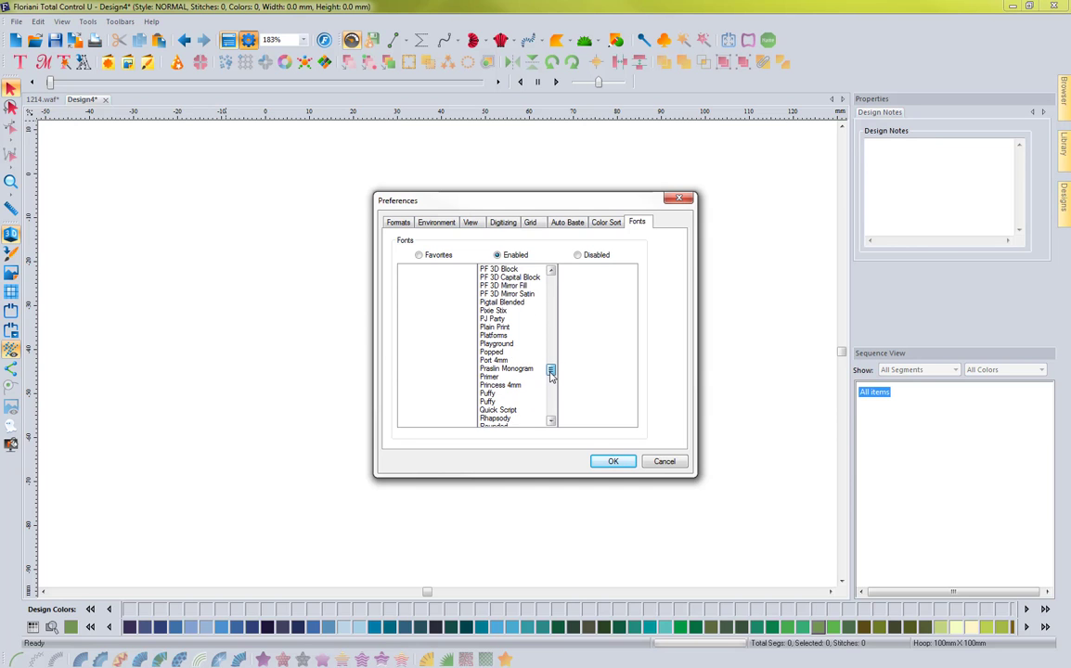
{"action": "left_click", "coordinate": [492, 361]}
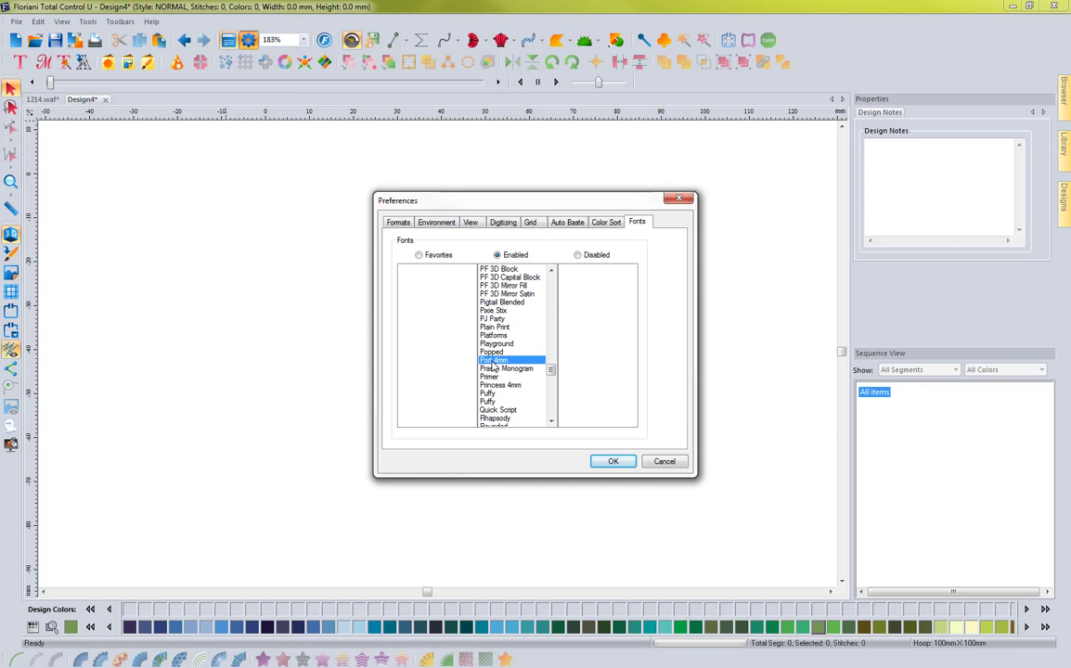
{"action": "left_click", "coordinate": [441, 256]}
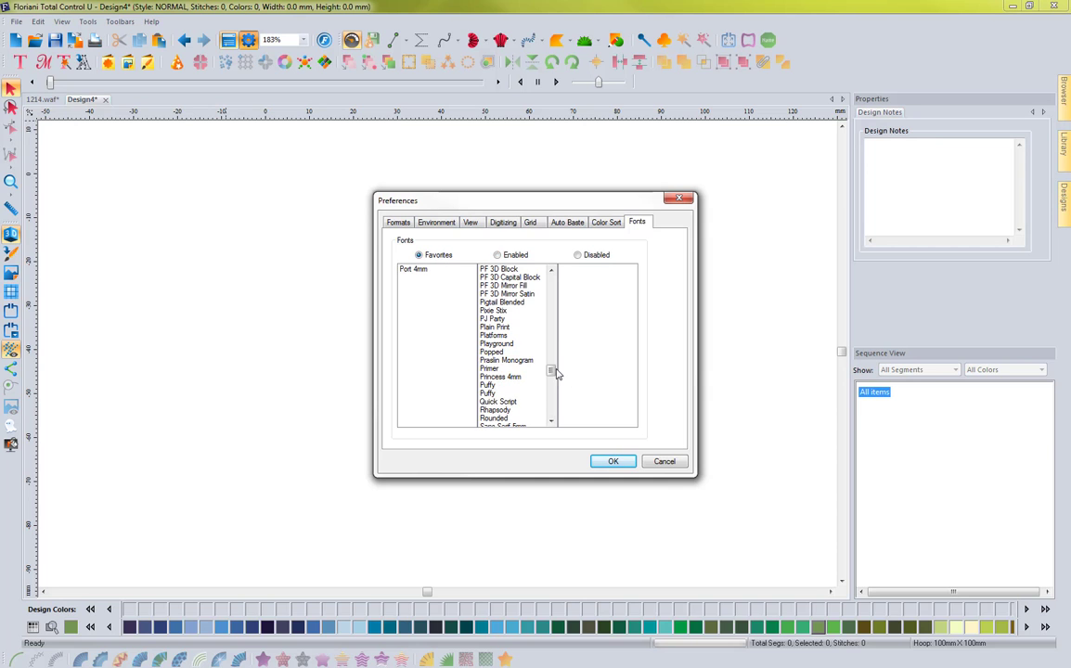
{"action": "left_click_drag", "start_coordinate": [551, 370], "coordinate": [550, 389]}
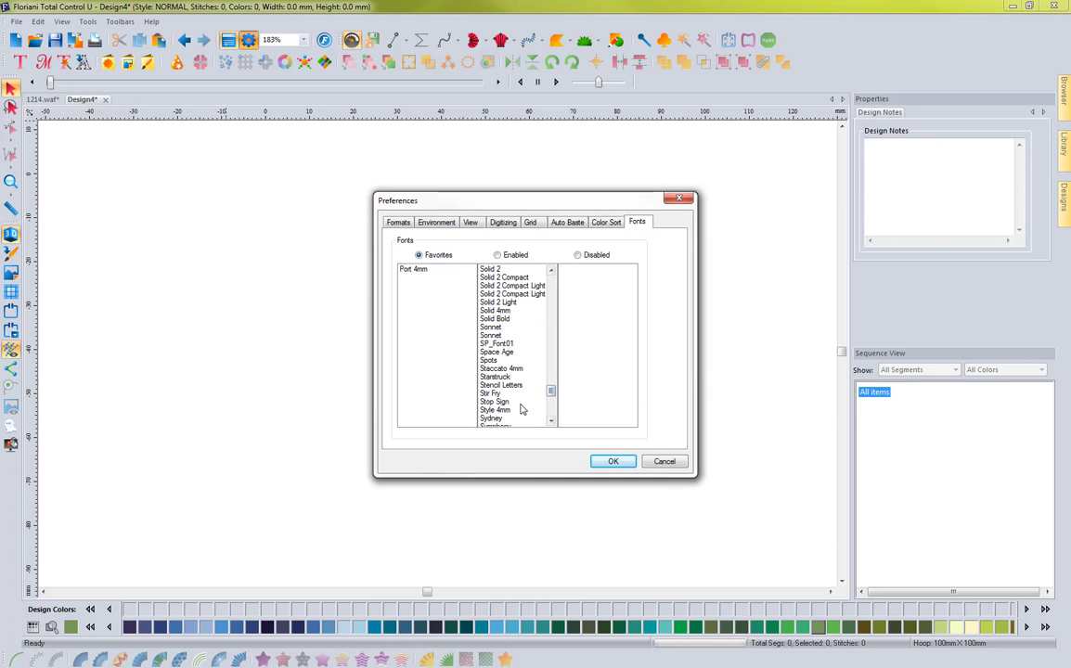
{"action": "left_click", "coordinate": [492, 394]}
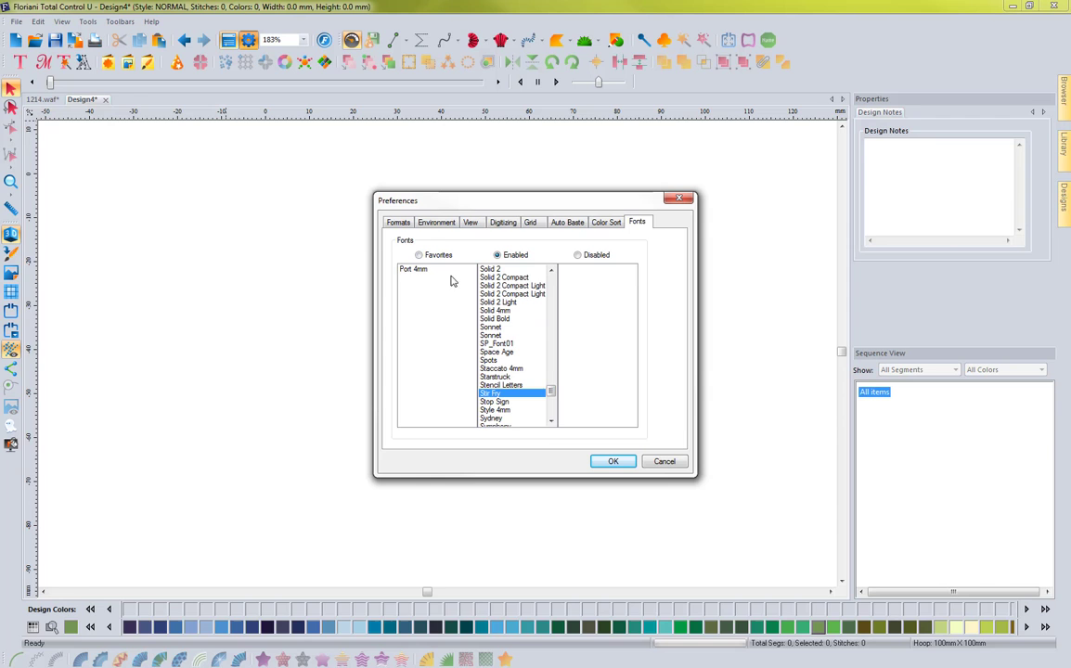
{"action": "left_click", "coordinate": [418, 255]}
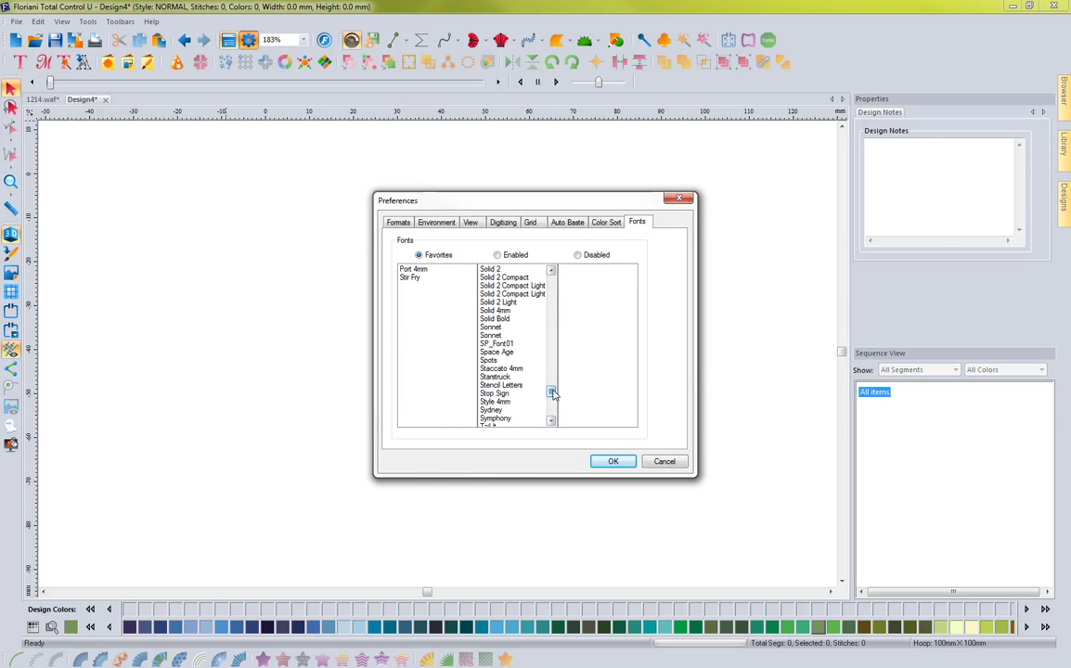
Add Wasabi and Toffee to the favorite fonts.
{"action": "left_click_drag", "start_coordinate": [551, 391], "coordinate": [551, 409]}
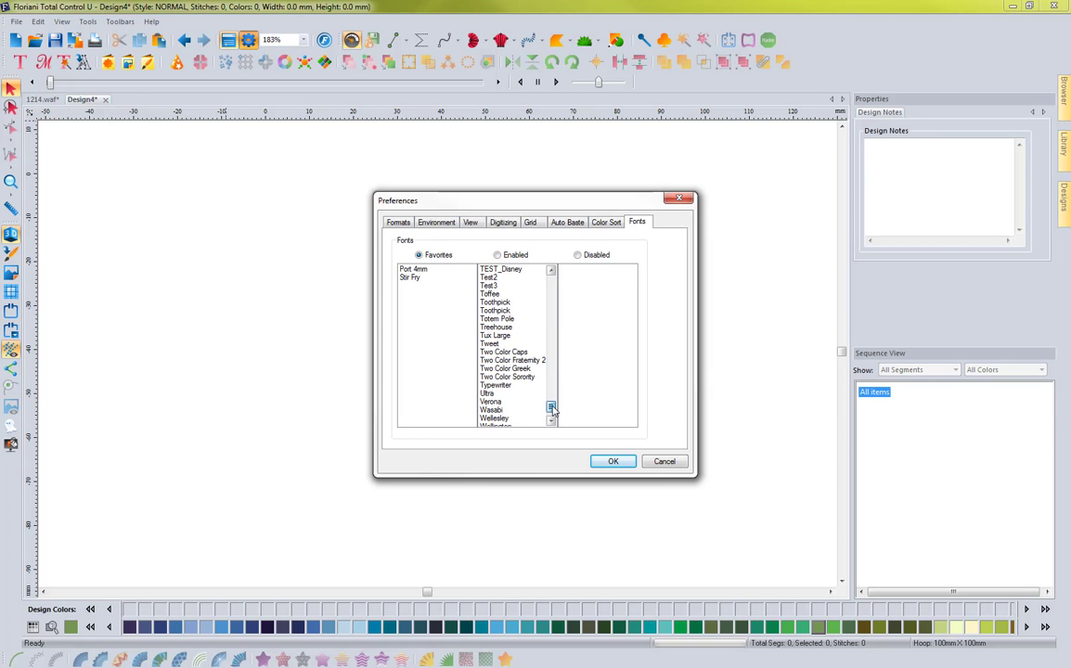
{"action": "left_click", "coordinate": [493, 410]}
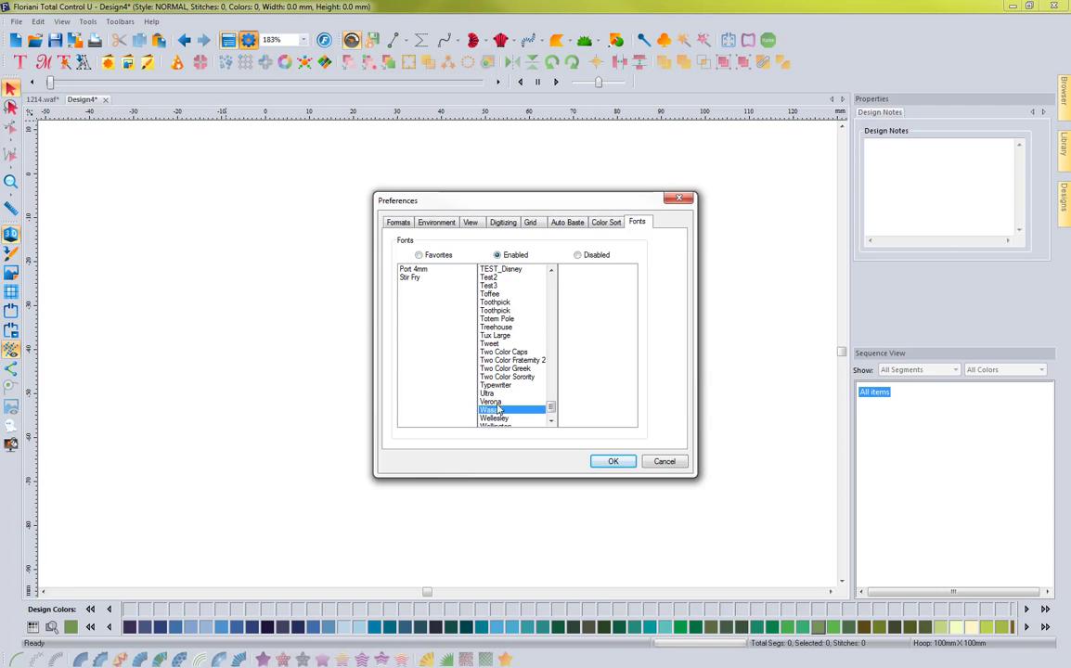
{"action": "left_click", "coordinate": [443, 255]}
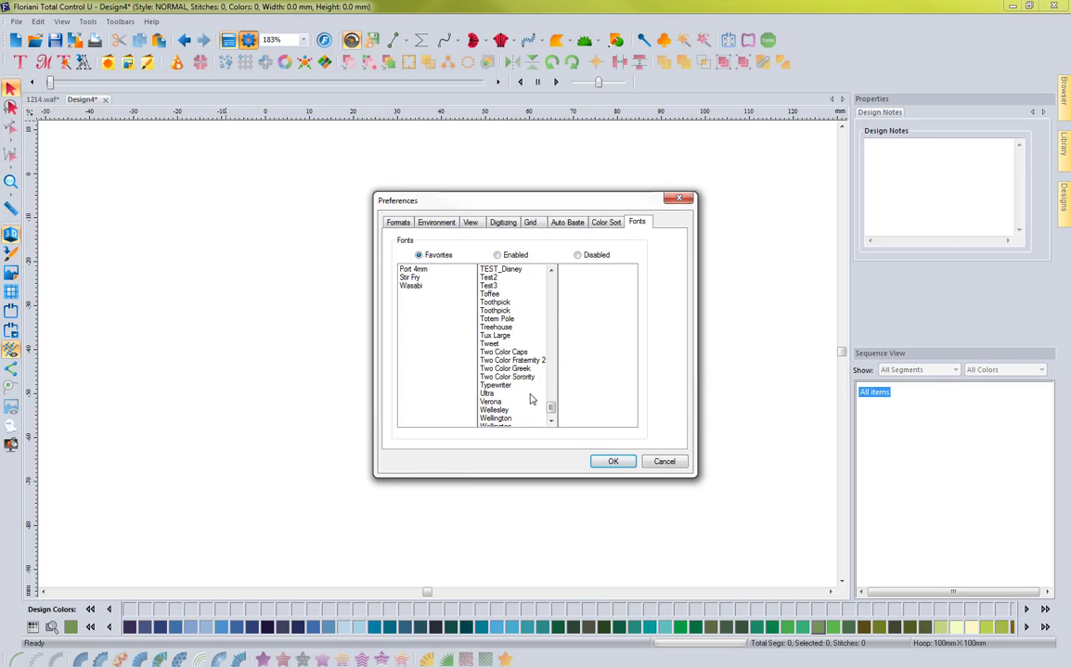
{"action": "left_click", "coordinate": [489, 294]}
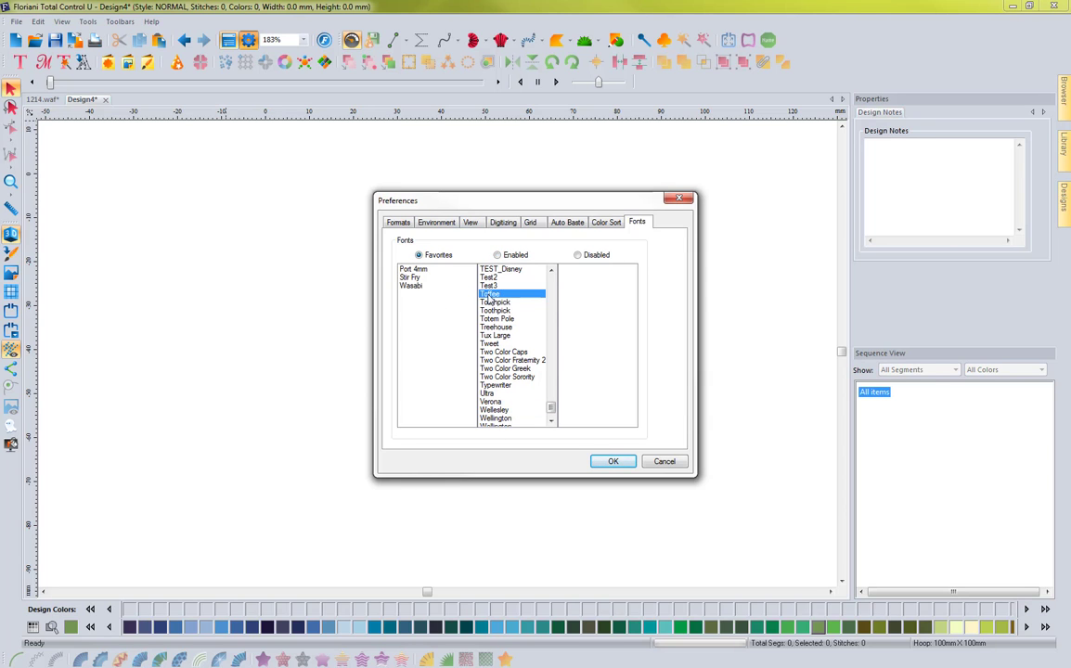
{"action": "left_click", "coordinate": [430, 257]}
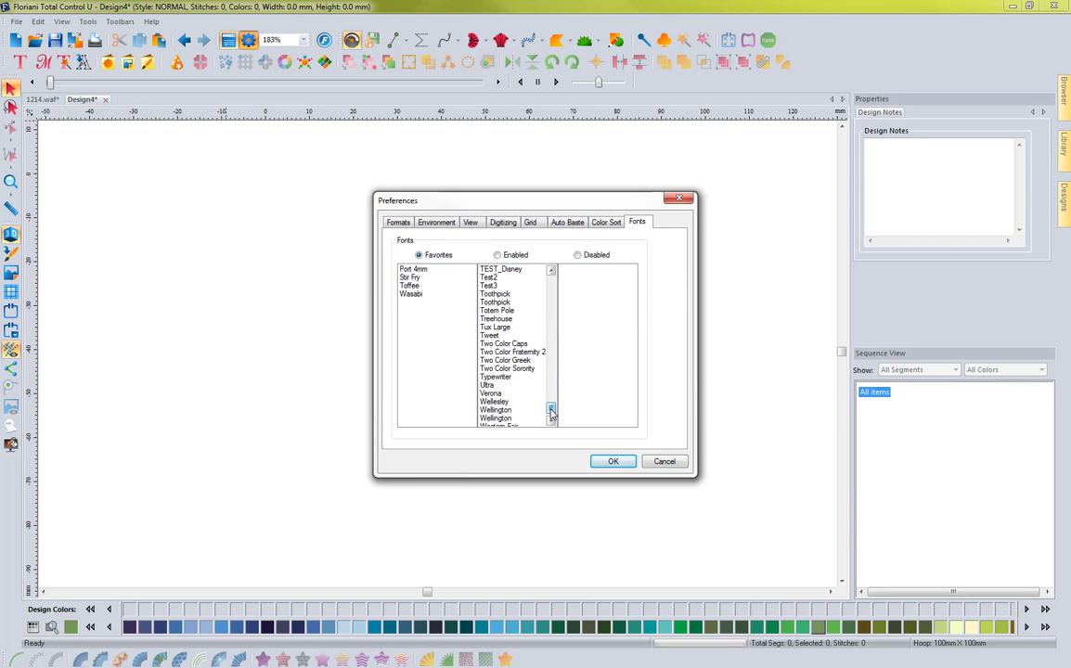
Disable Applique 01, 02, 03, 04 and 05, then confirm Preferences with OK.
{"action": "left_click_drag", "start_coordinate": [551, 414], "coordinate": [551, 282]}
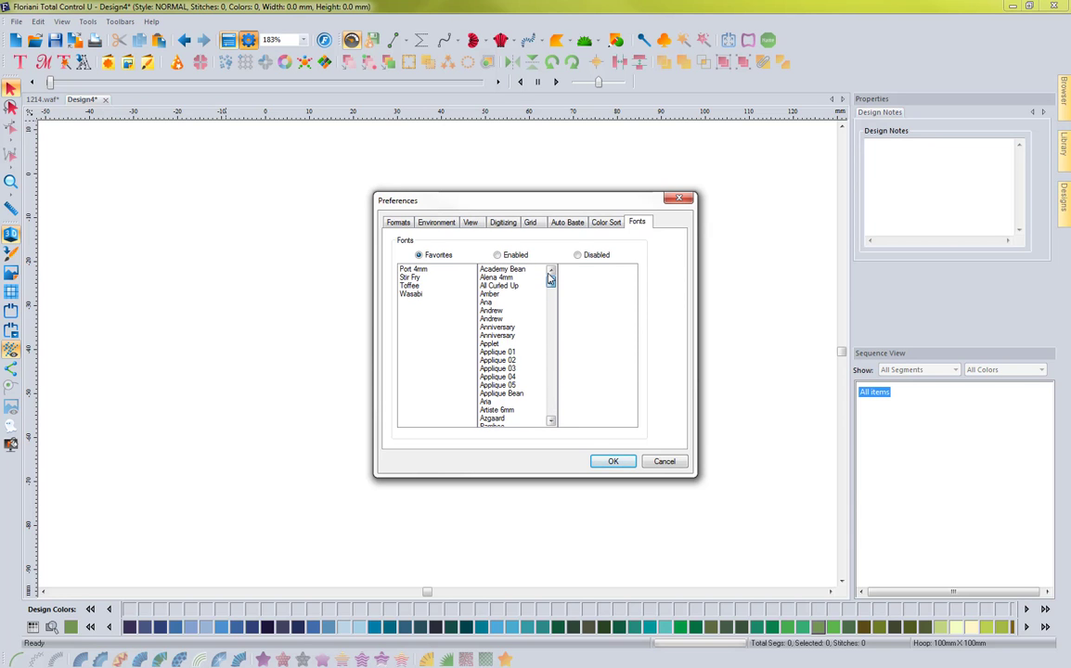
{"action": "left_click", "coordinate": [497, 354]}
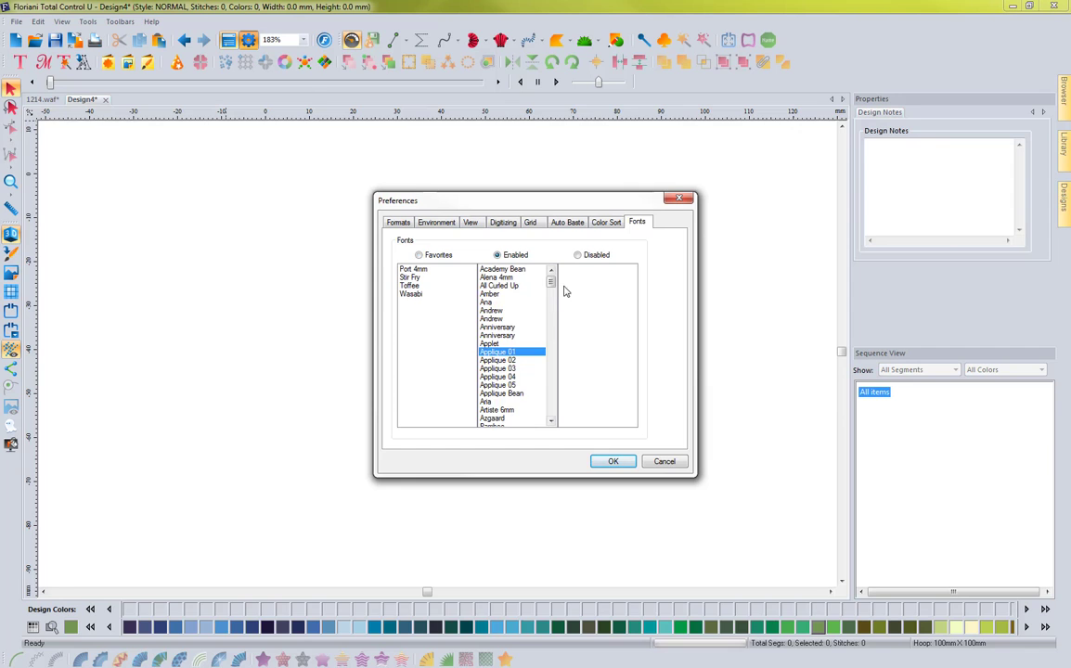
{"action": "left_click", "coordinate": [587, 255]}
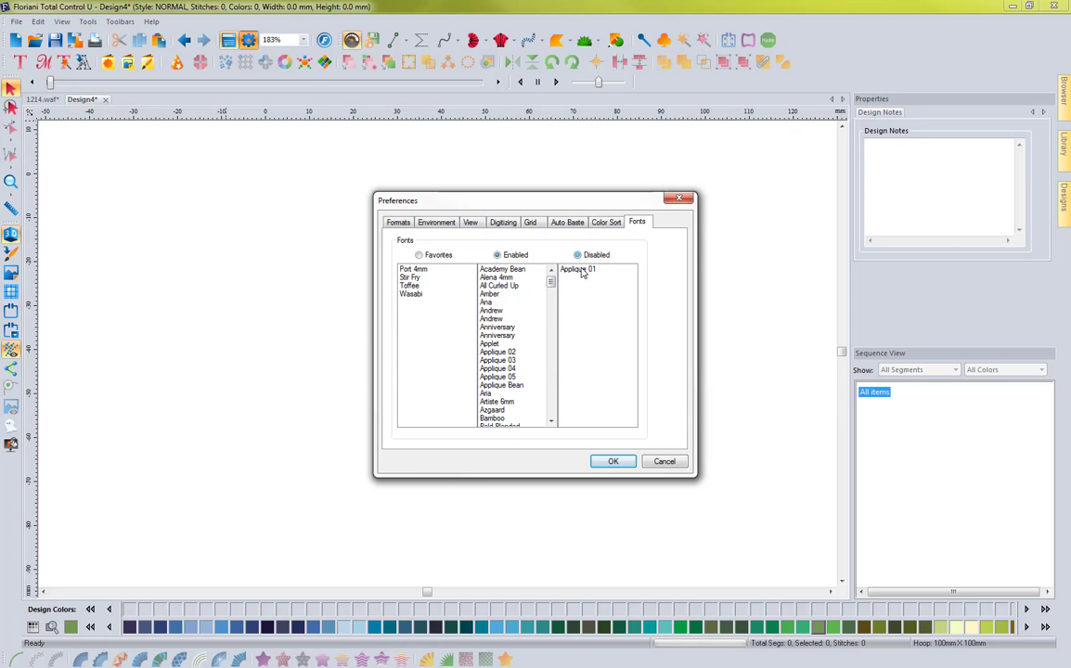
{"action": "left_click", "coordinate": [588, 256]}
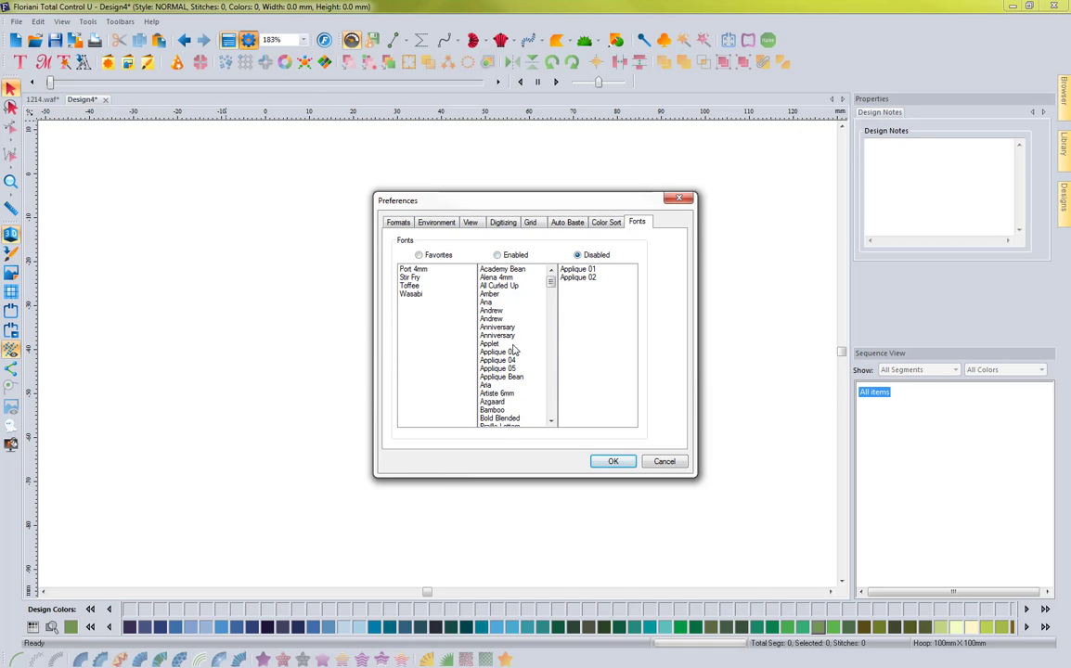
{"action": "left_click", "coordinate": [591, 257]}
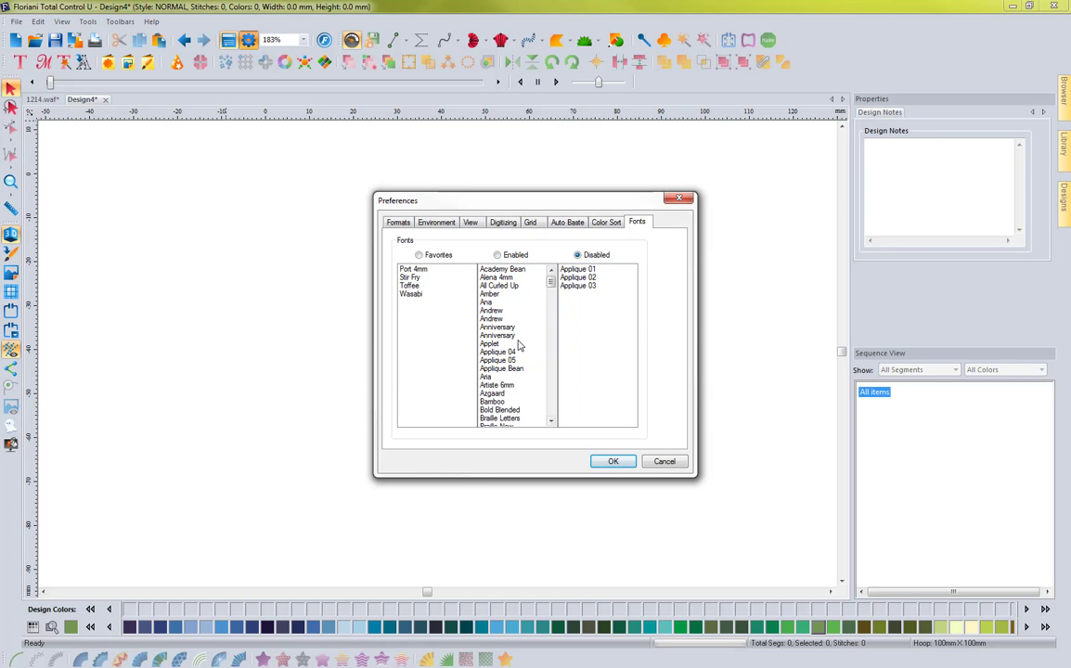
{"action": "left_click", "coordinate": [588, 256]}
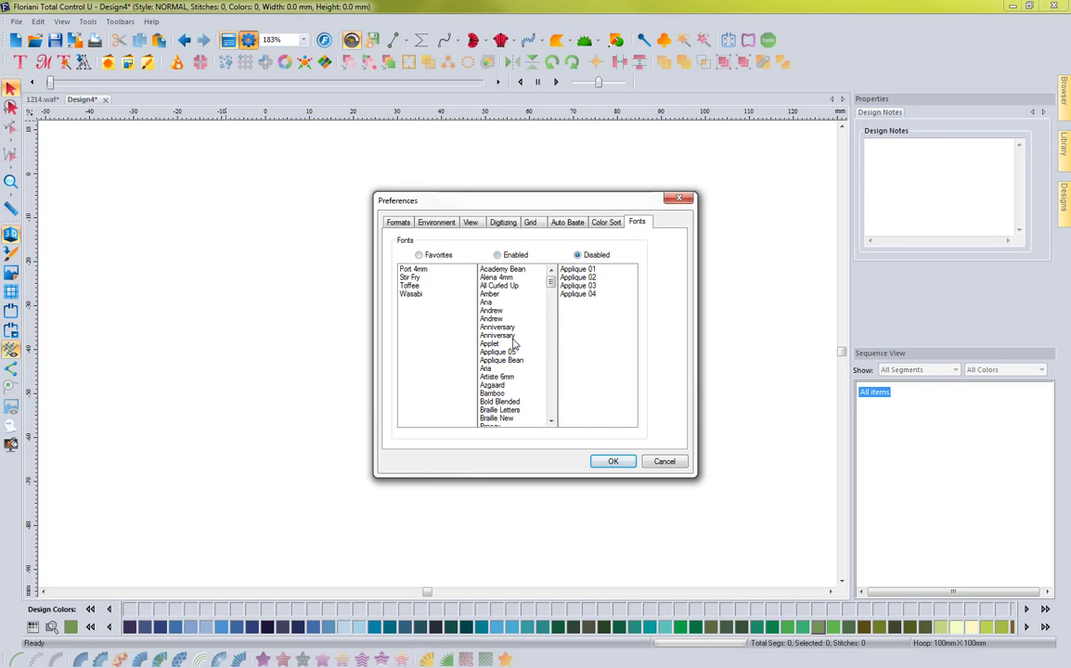
{"action": "left_click", "coordinate": [578, 255]}
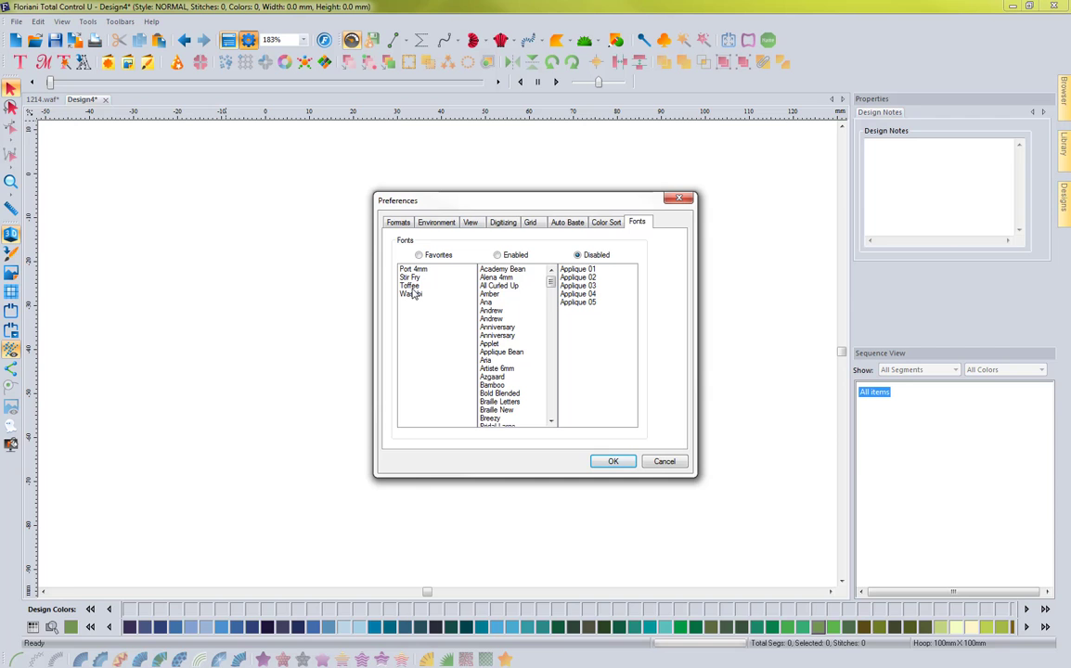
{"action": "left_click", "coordinate": [609, 462]}
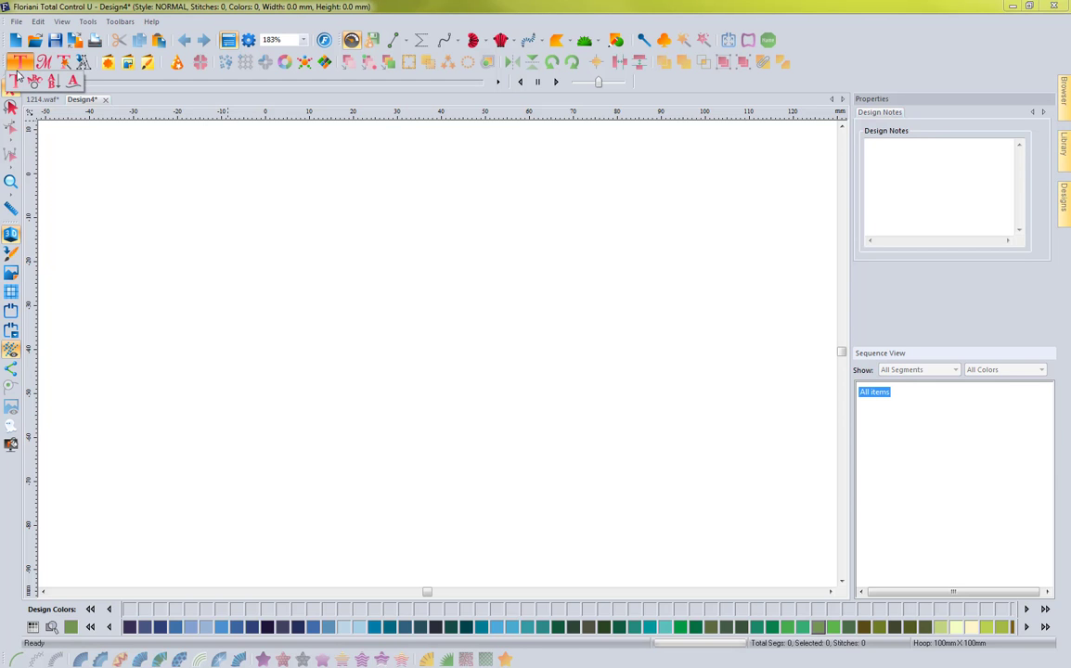
Place 'MY TEXT' lettering in Breezy on the canvas and view its font list.
{"action": "left_click", "coordinate": [17, 78]}
{"action": "left_click", "coordinate": [210, 309]}
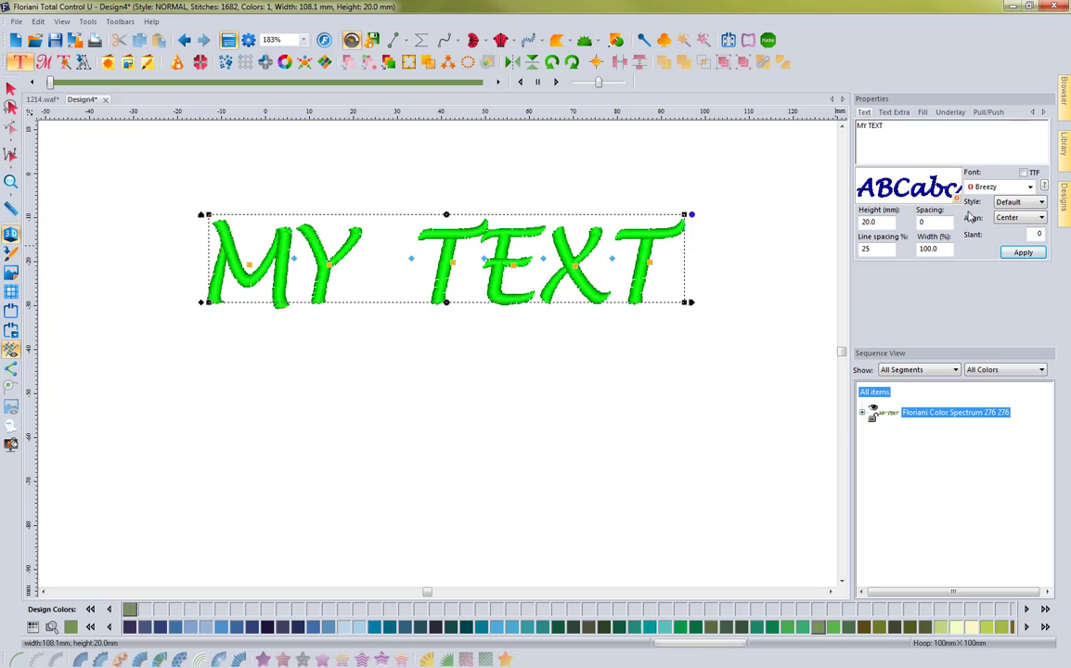
{"action": "left_click", "coordinate": [1031, 187]}
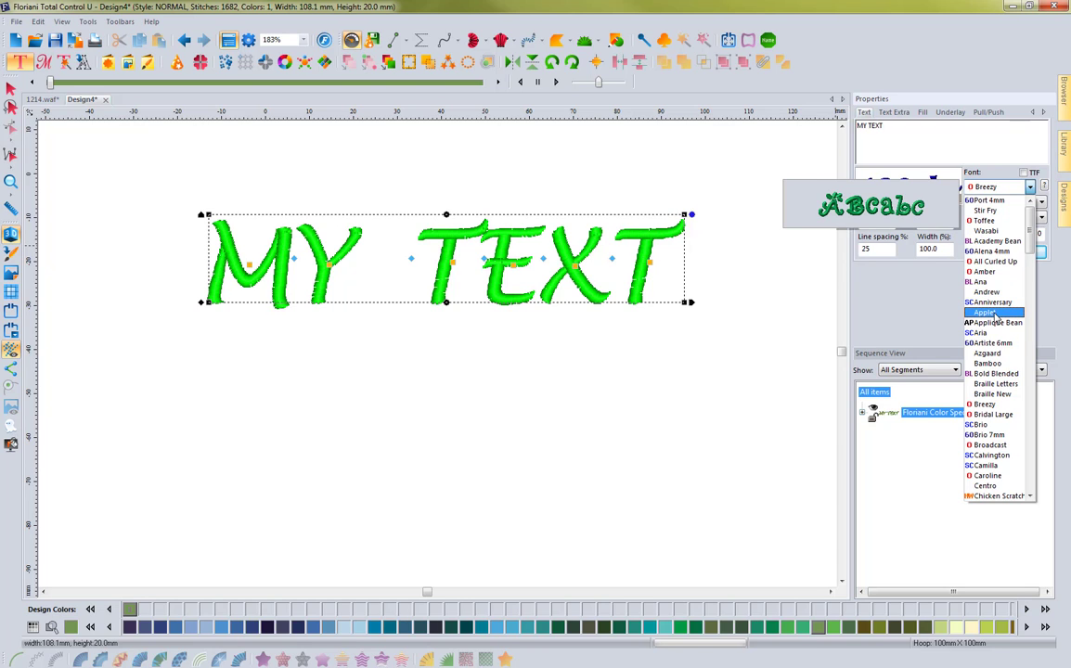
Keep Breezy, deselect MY TEXT, and show Preferences' Favorites, Enabled and Disabled font lists.
{"action": "left_click", "coordinate": [691, 320]}
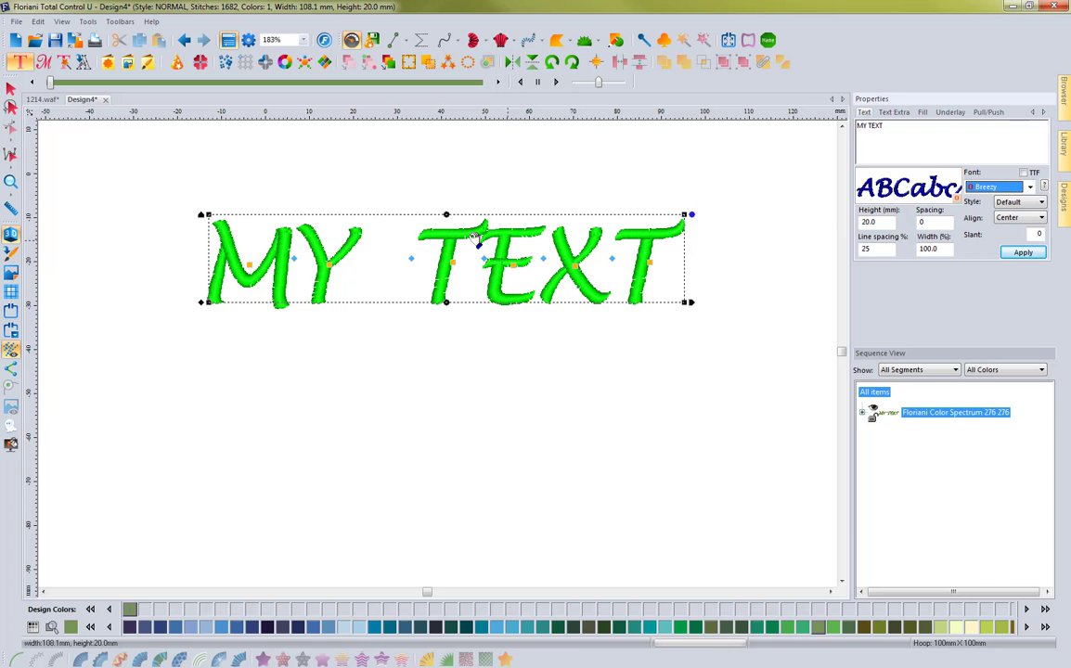
{"action": "left_click", "coordinate": [249, 40]}
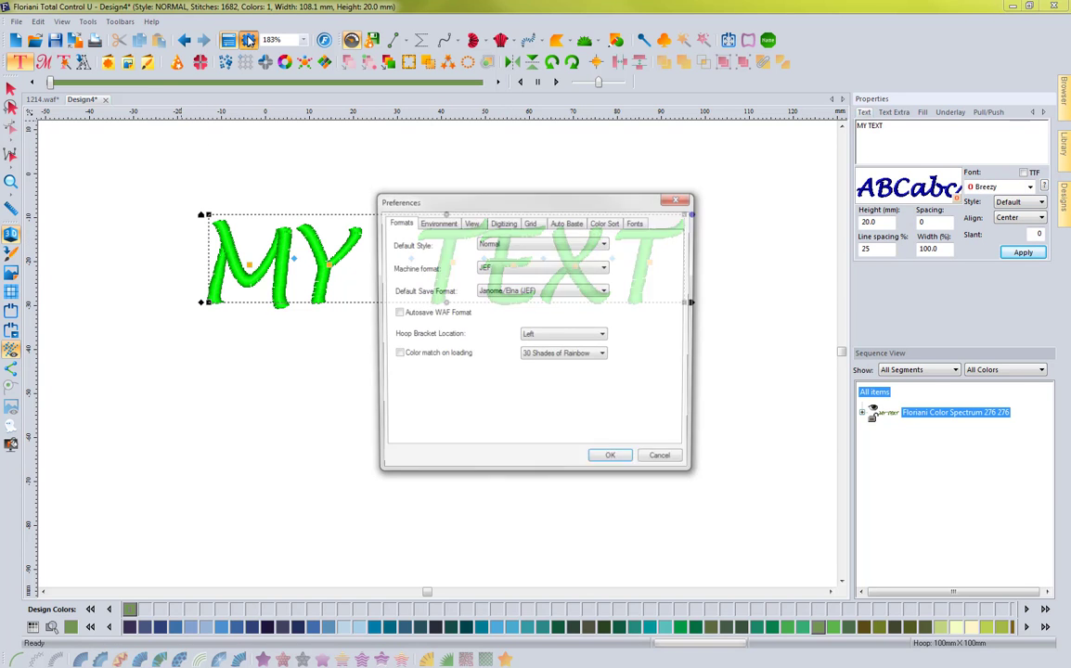
{"action": "left_click", "coordinate": [664, 461]}
{"action": "key", "text": "Escape"}
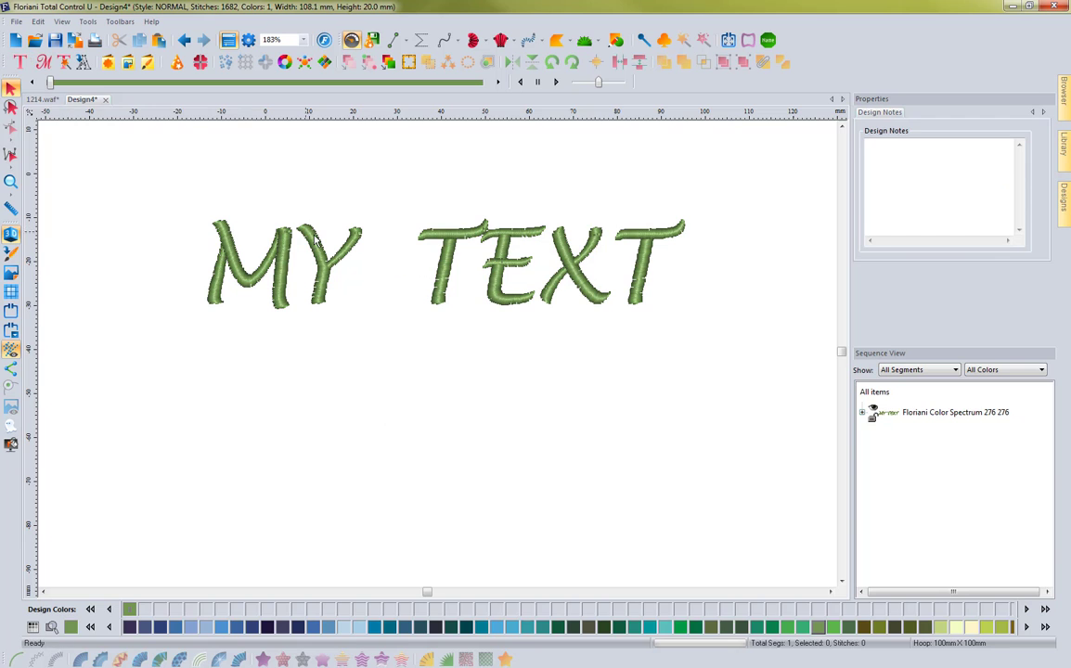
{"action": "left_click", "coordinate": [249, 40]}
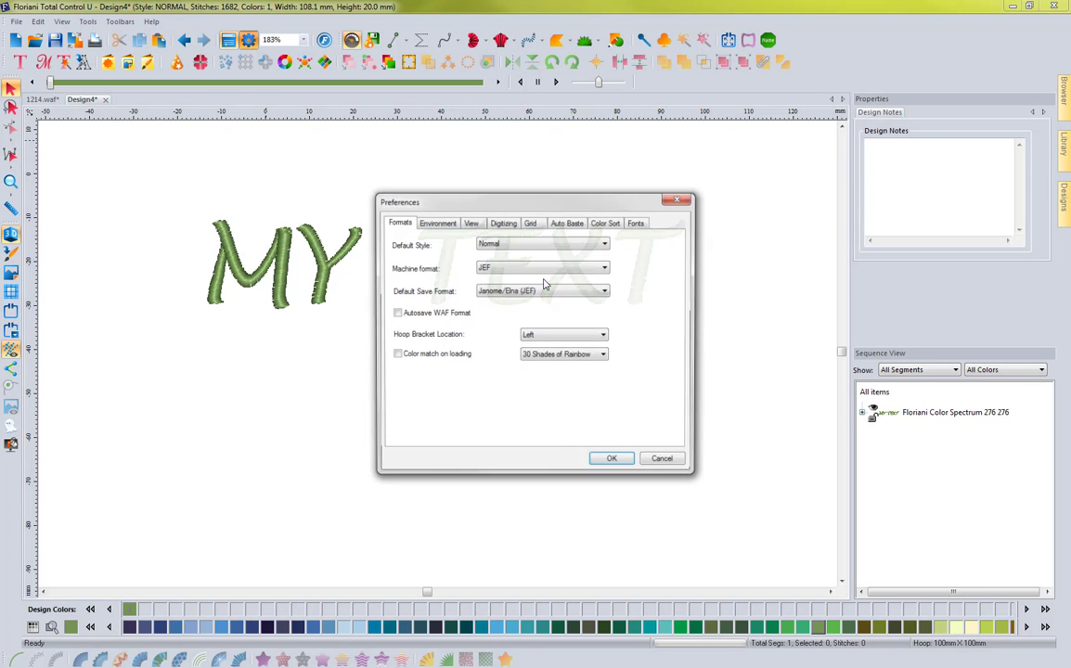
{"action": "left_click", "coordinate": [637, 222]}
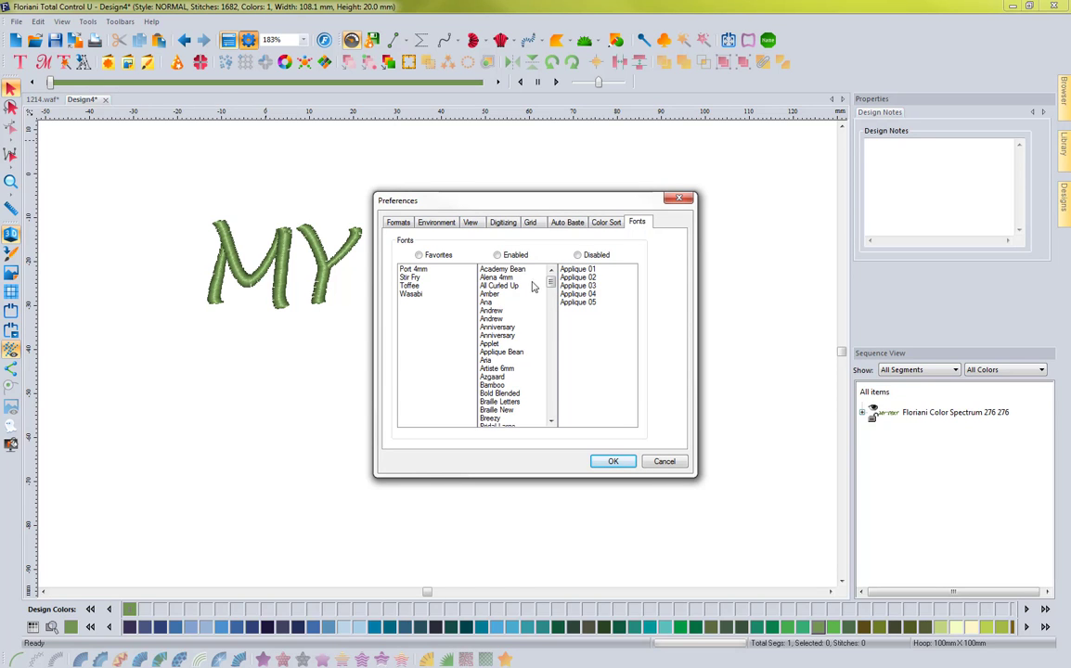
Make Line Block 3mm, Line Small 3mm, Line Small 4mm and Linda 5mm favourite fonts.
{"action": "left_click_drag", "start_coordinate": [550, 282], "coordinate": [551, 329]}
{"action": "scroll", "coordinate": [502, 341], "scroll_direction": "down", "scroll_amount": 15}
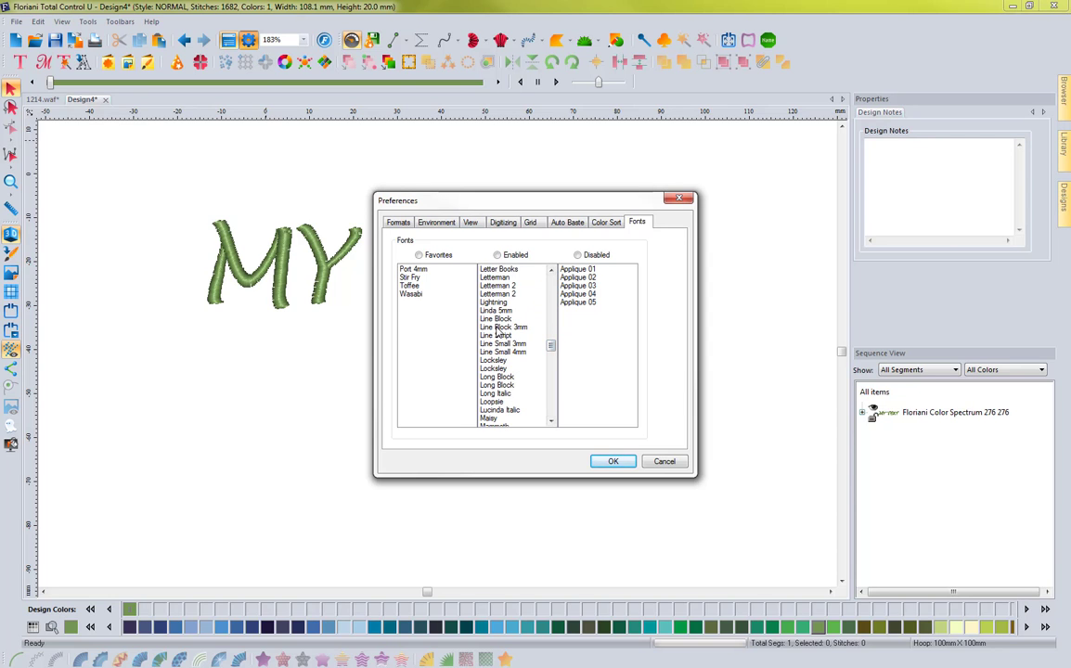
{"action": "left_click", "coordinate": [499, 327]}
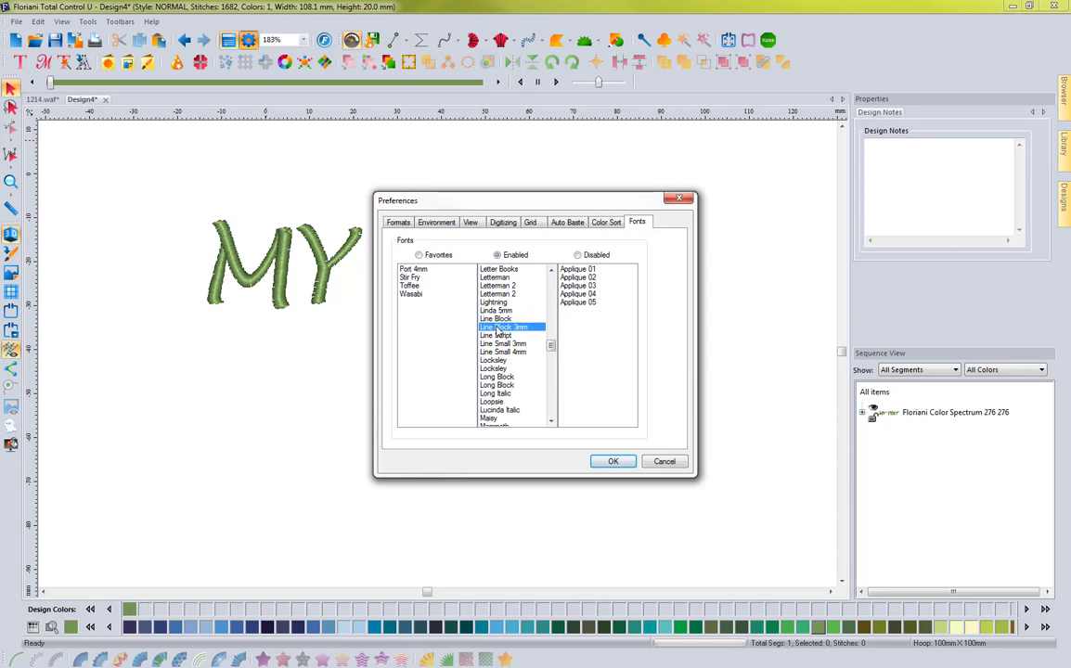
{"action": "left_click", "coordinate": [436, 255]}
{"action": "left_click", "coordinate": [436, 257]}
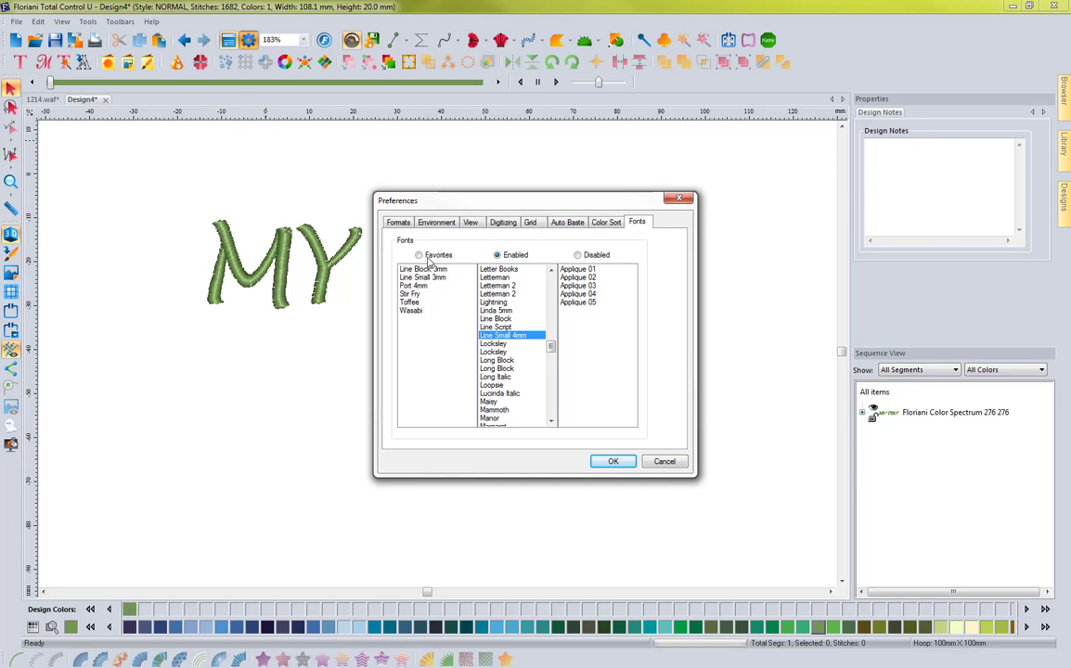
{"action": "left_click", "coordinate": [428, 257]}
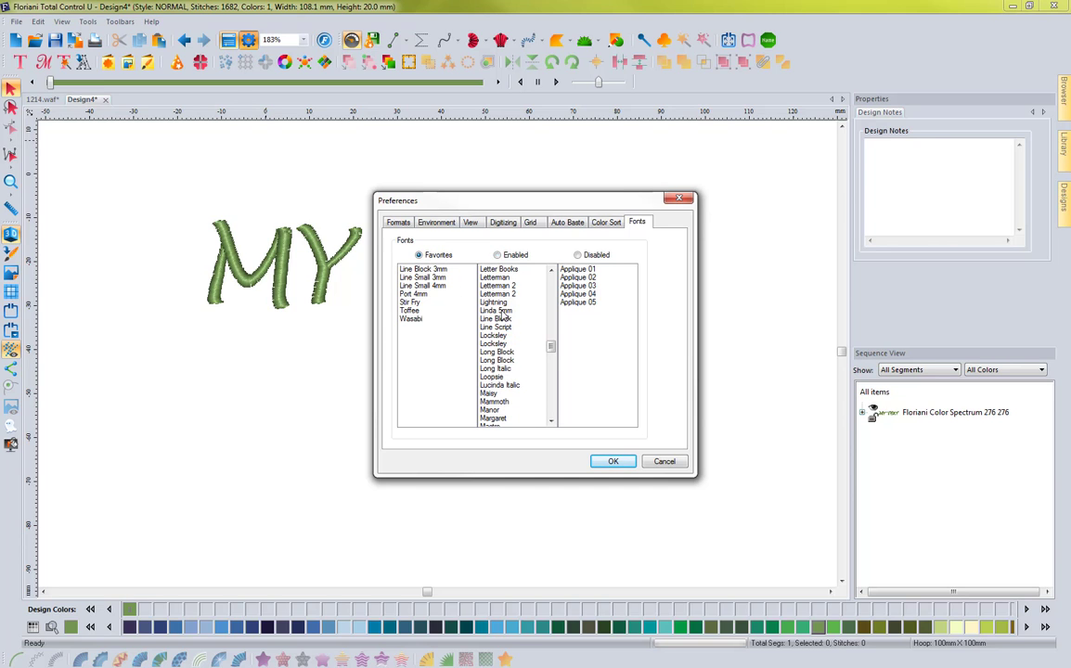
{"action": "left_click", "coordinate": [502, 312]}
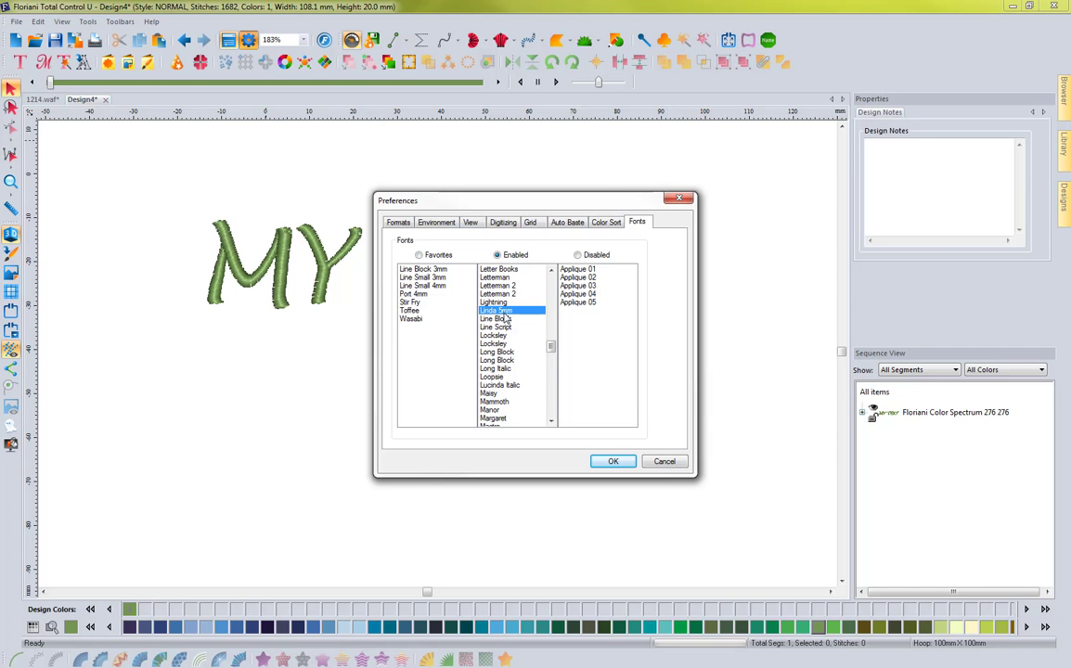
{"action": "left_click", "coordinate": [427, 256]}
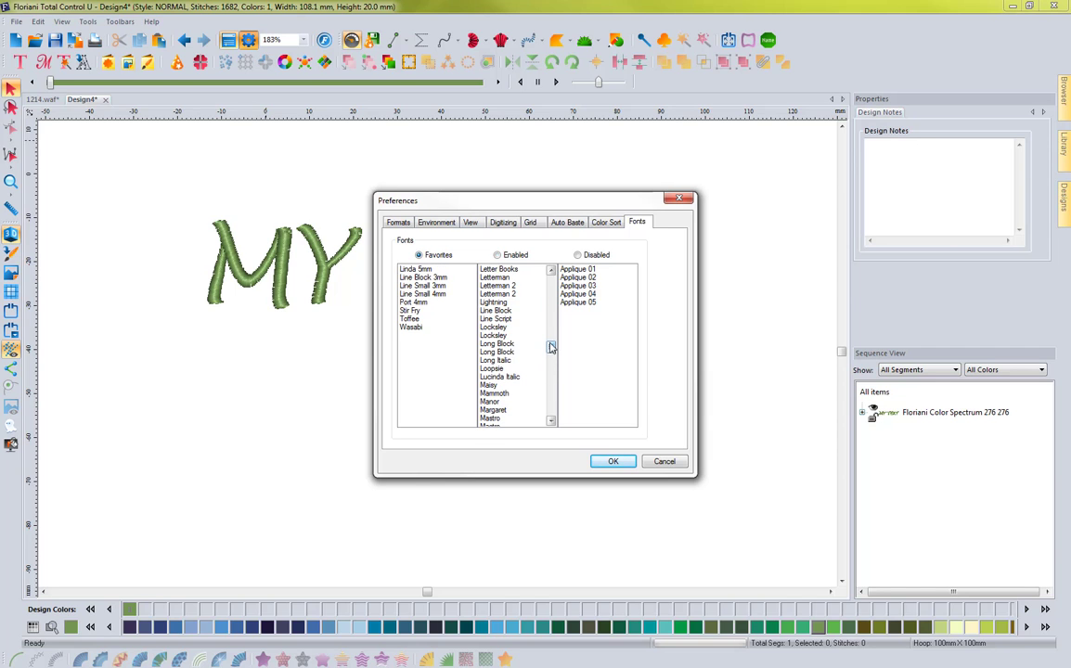
{"action": "left_click_drag", "start_coordinate": [551, 347], "coordinate": [550, 355]}
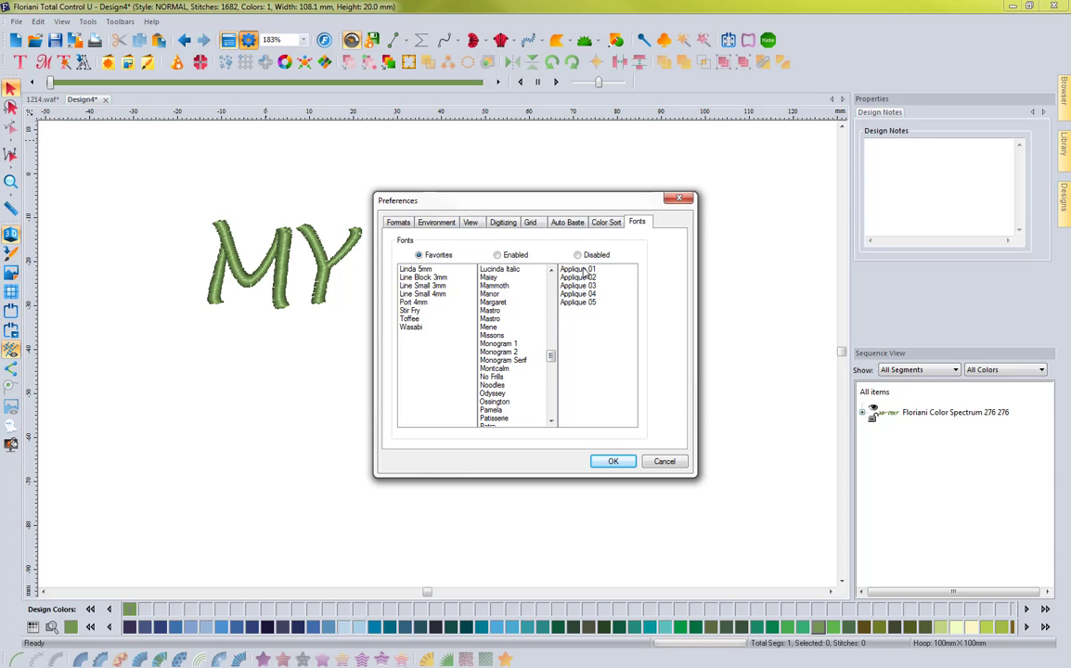
Move Applique 01 through Applique 05 from the Disabled list back to Enabled.
{"action": "left_click", "coordinate": [577, 269]}
{"action": "left_click", "coordinate": [518, 257]}
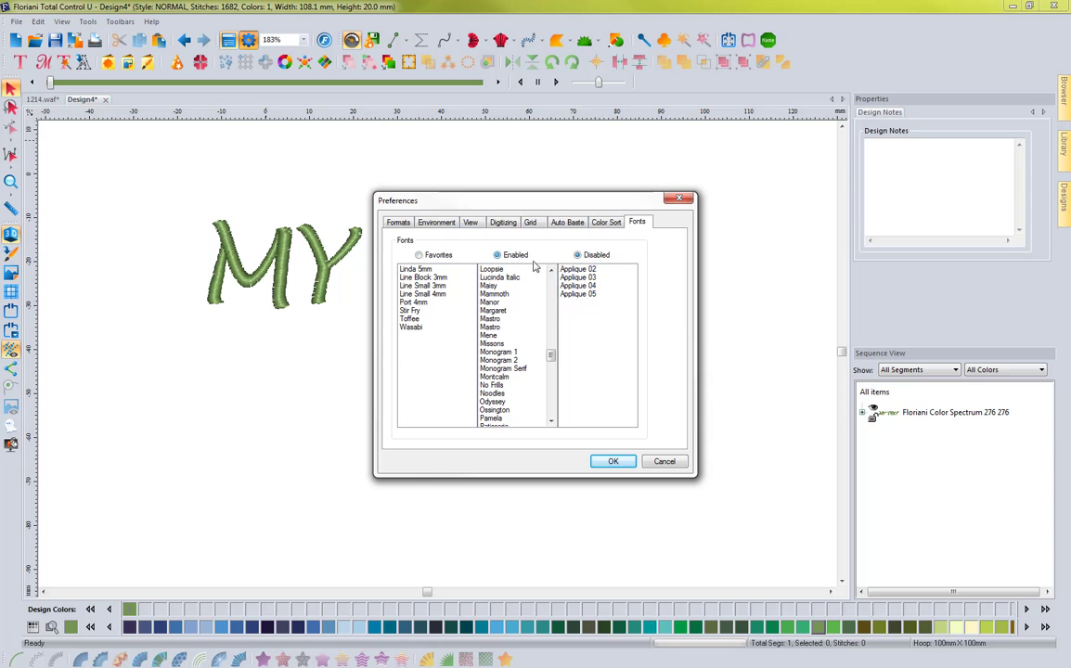
{"action": "left_click", "coordinate": [512, 257]}
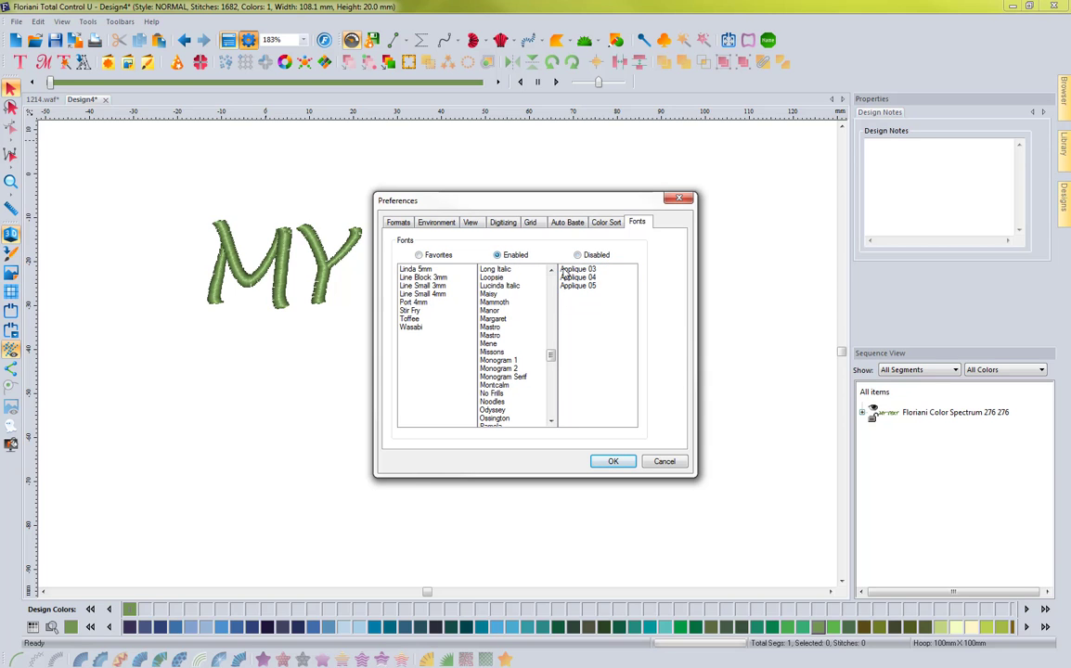
{"action": "left_click", "coordinate": [513, 257]}
{"action": "left_click", "coordinate": [578, 270]}
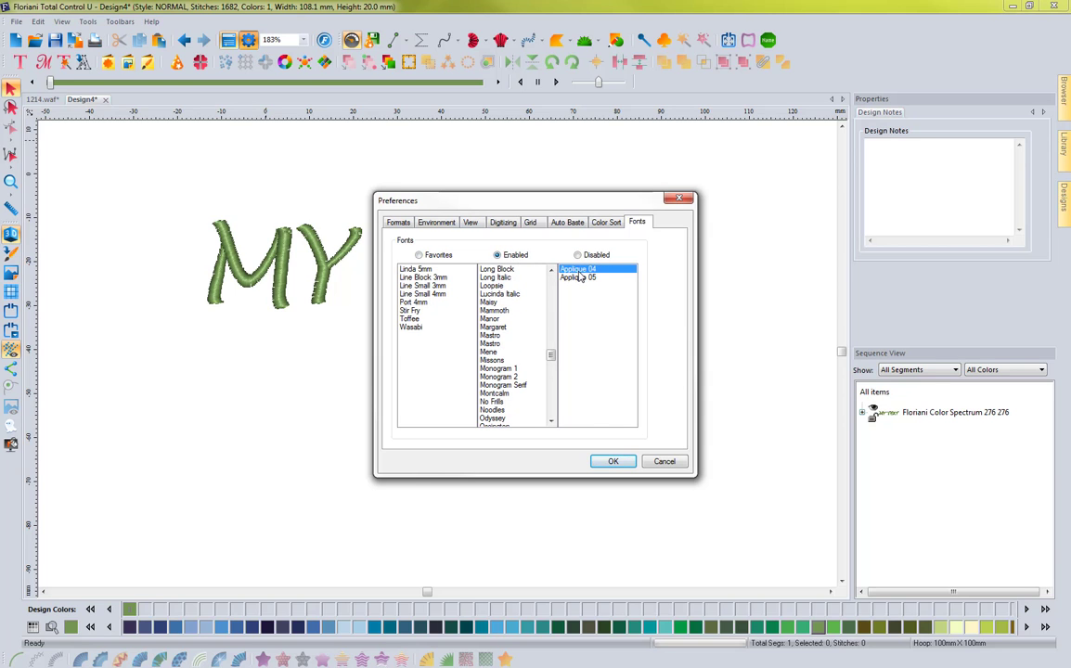
{"action": "left_click", "coordinate": [509, 258]}
{"action": "left_click", "coordinate": [508, 258]}
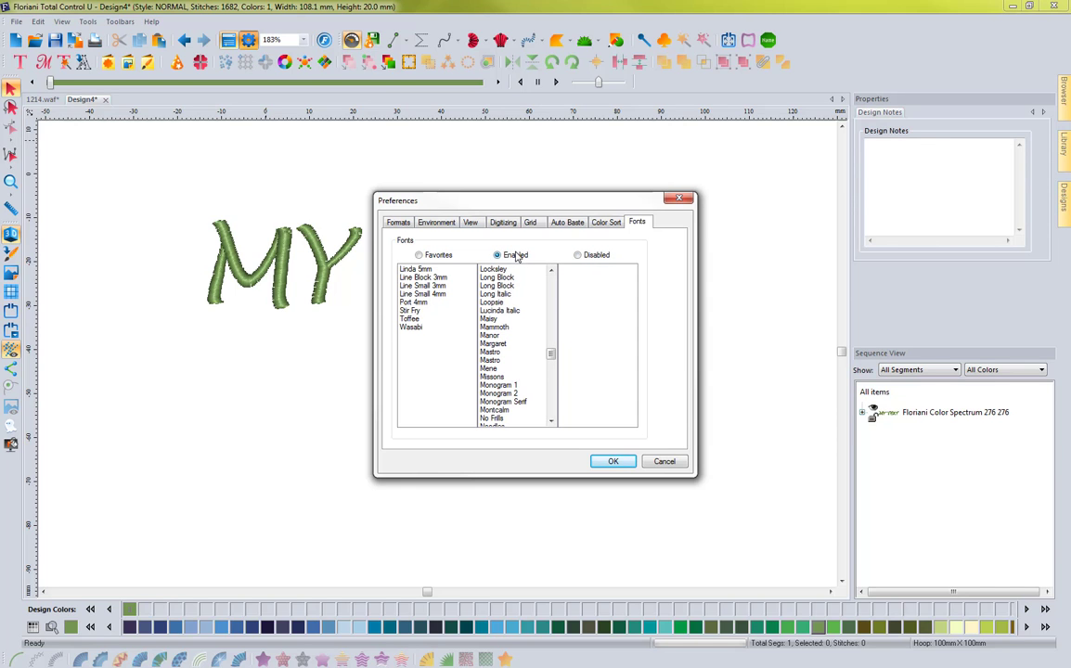
{"action": "left_click_drag", "start_coordinate": [551, 354], "coordinate": [550, 289]}
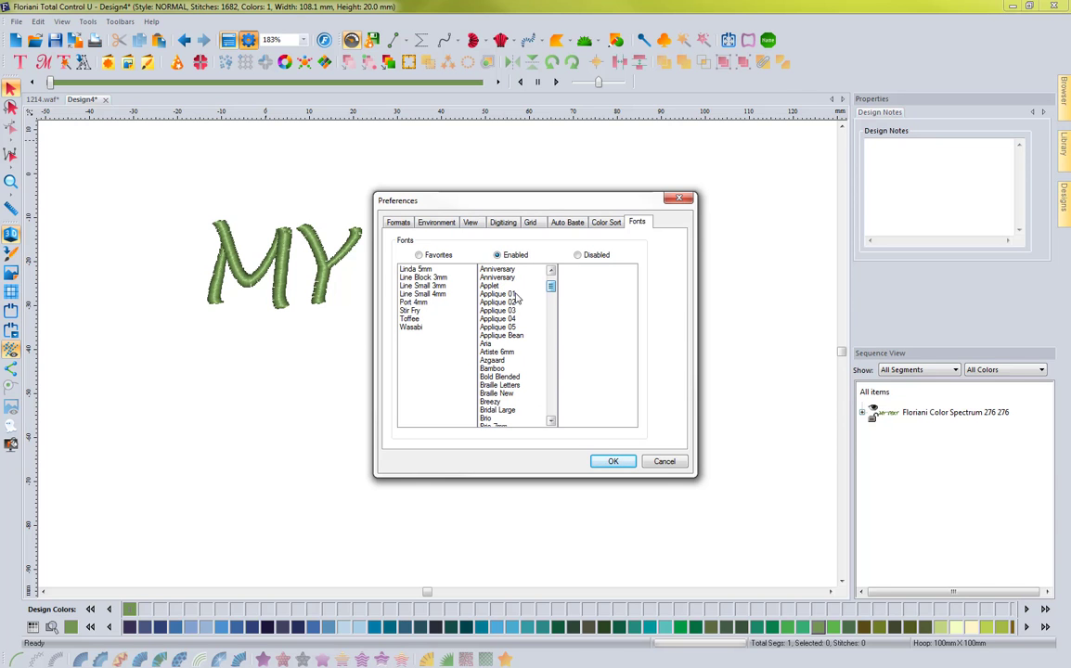
Save the preferences and check the new favourites atop MY TEXT's font list.
{"action": "left_click", "coordinate": [613, 461]}
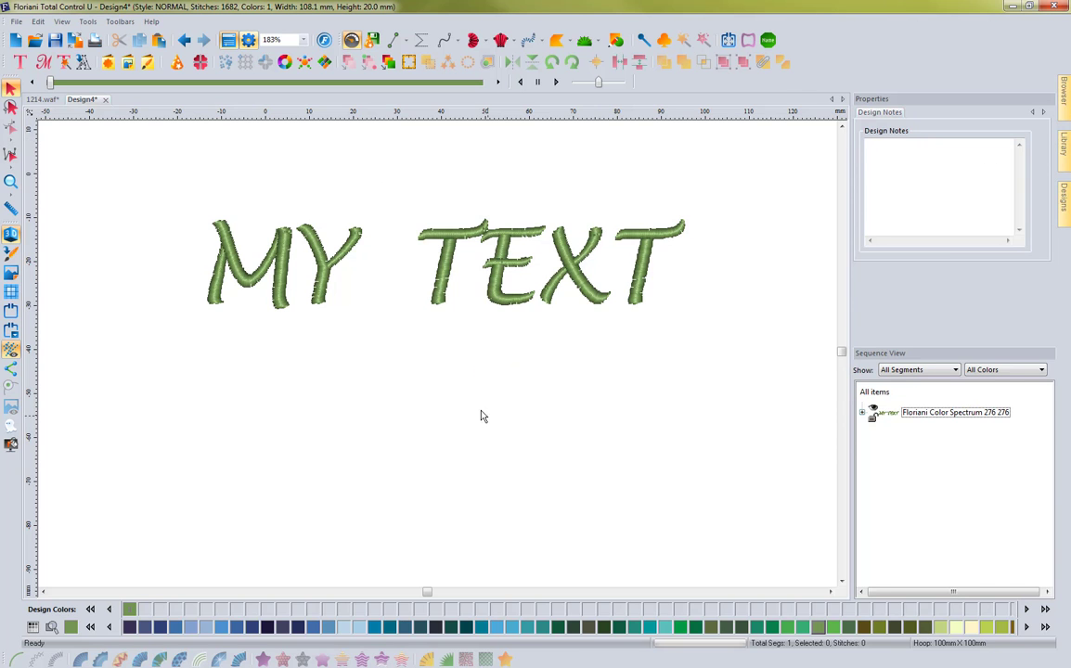
{"action": "left_click", "coordinate": [432, 306]}
{"action": "left_click", "coordinate": [1030, 188]}
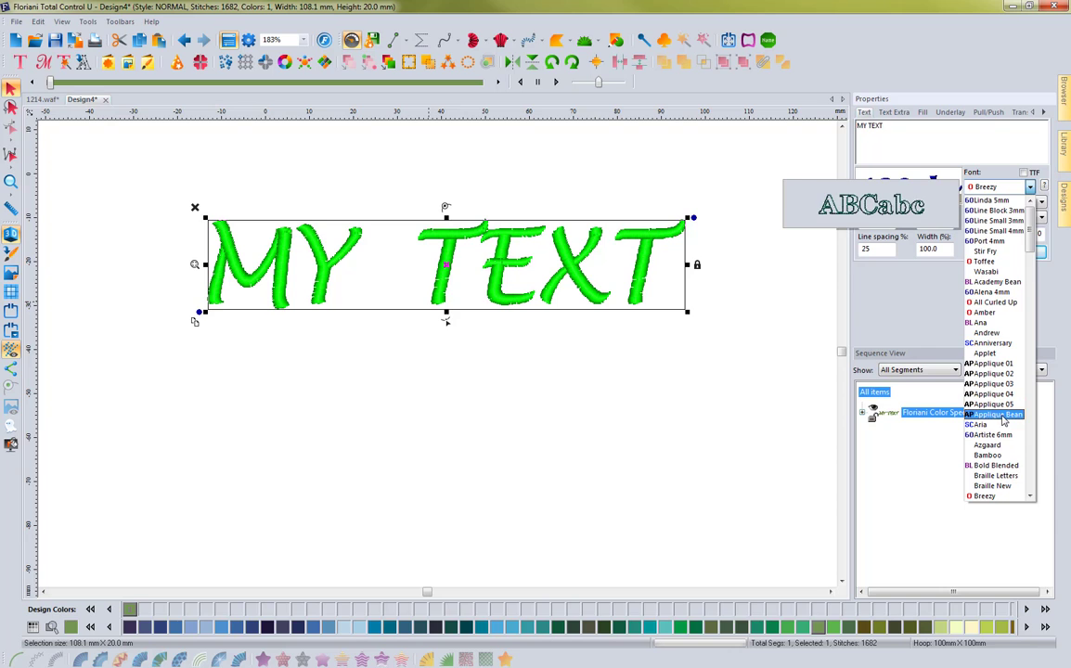
{"action": "left_click", "coordinate": [665, 376]}
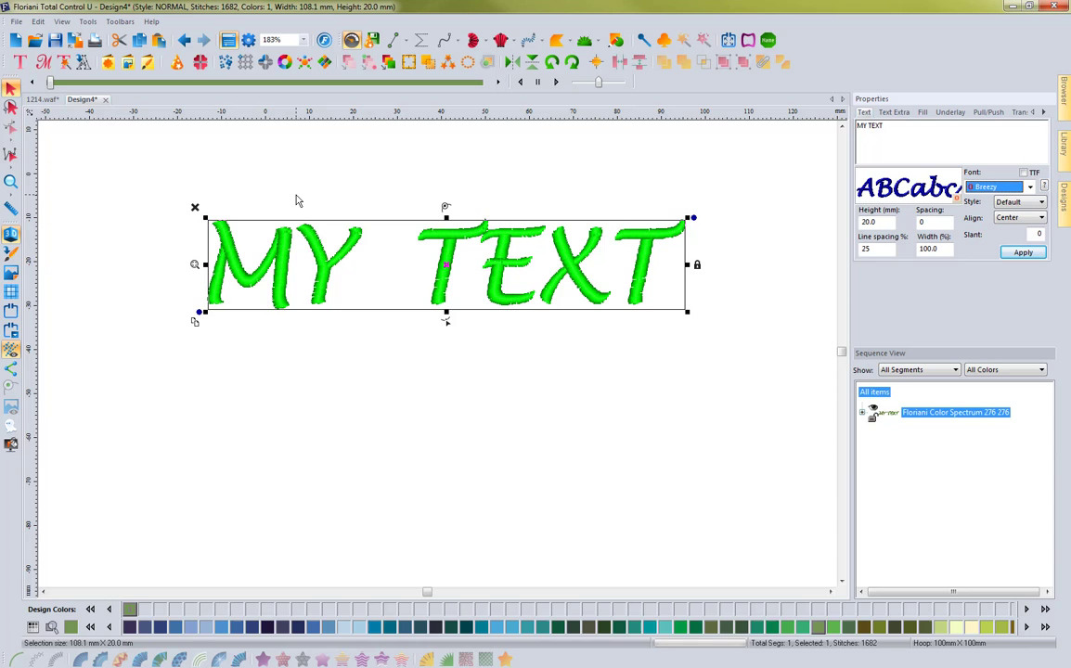
Scroll further through MY TEXT's font list to check the re-enabled Applique fonts, keeping Breezy.
{"action": "left_click", "coordinate": [1029, 190]}
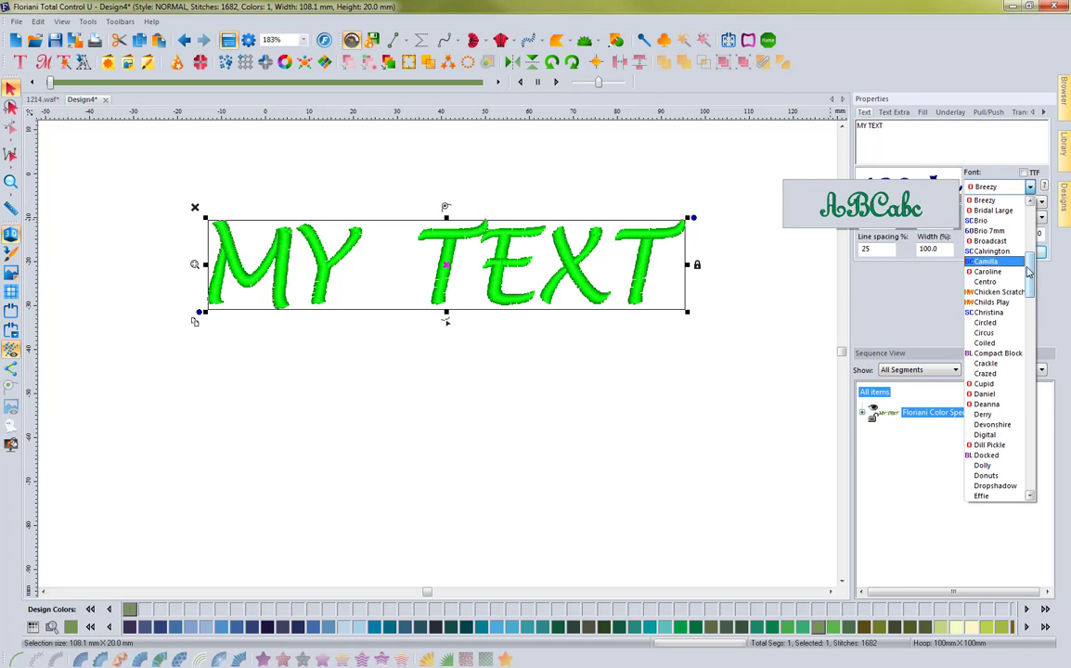
{"action": "left_click", "coordinate": [1032, 215]}
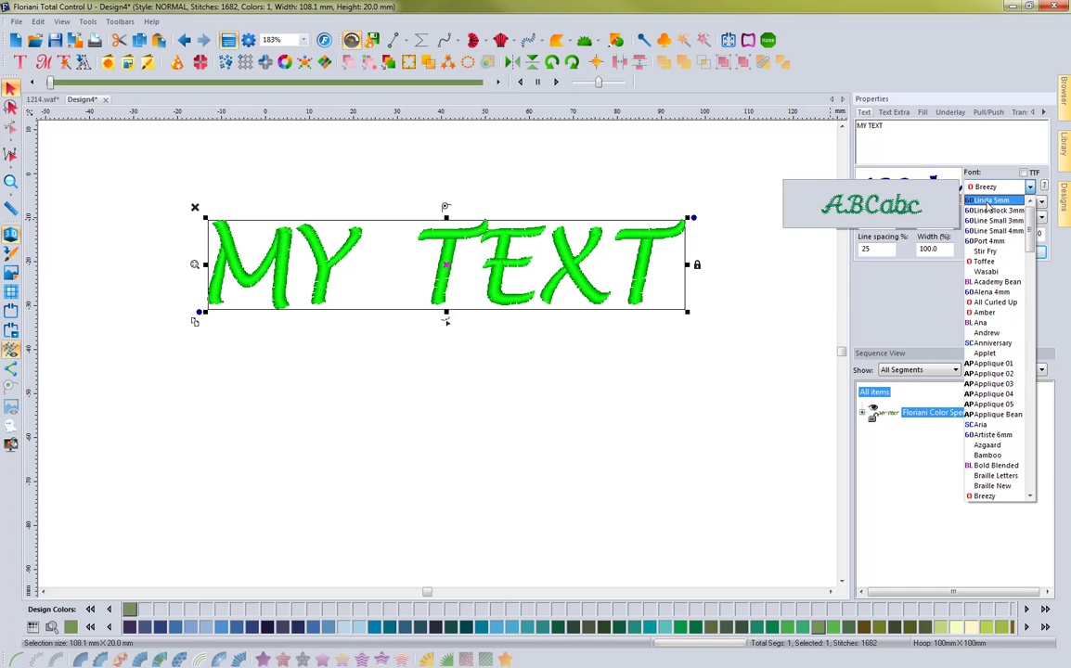
{"action": "mouse_move", "coordinate": [1029, 227]}
{"action": "left_mouse_down"}
{"action": "mouse_move", "coordinate": [1033, 431]}
{"action": "mouse_move", "coordinate": [1031, 212]}
{"action": "left_mouse_up"}
{"action": "left_click", "coordinate": [988, 238]}
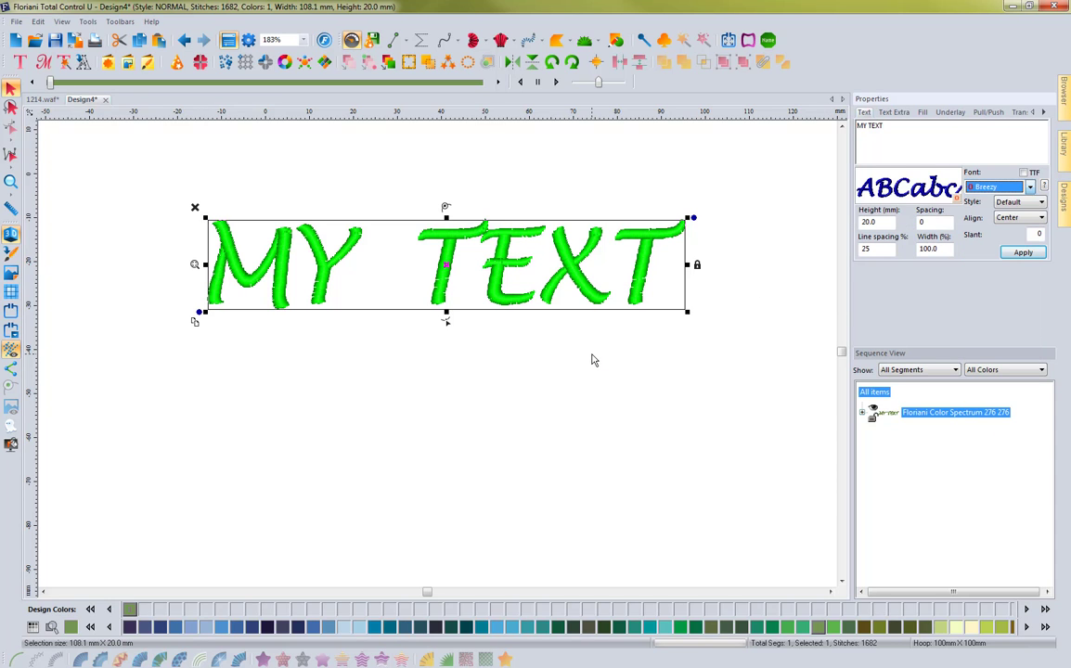